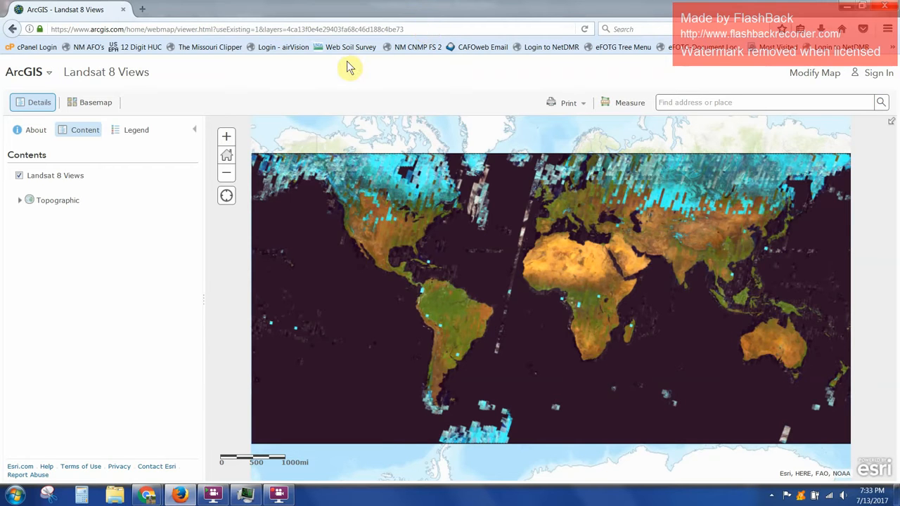
Search the map for Dexter, NM and go to that location.
{"action": "mouse_move", "coordinate": [65, 178]}
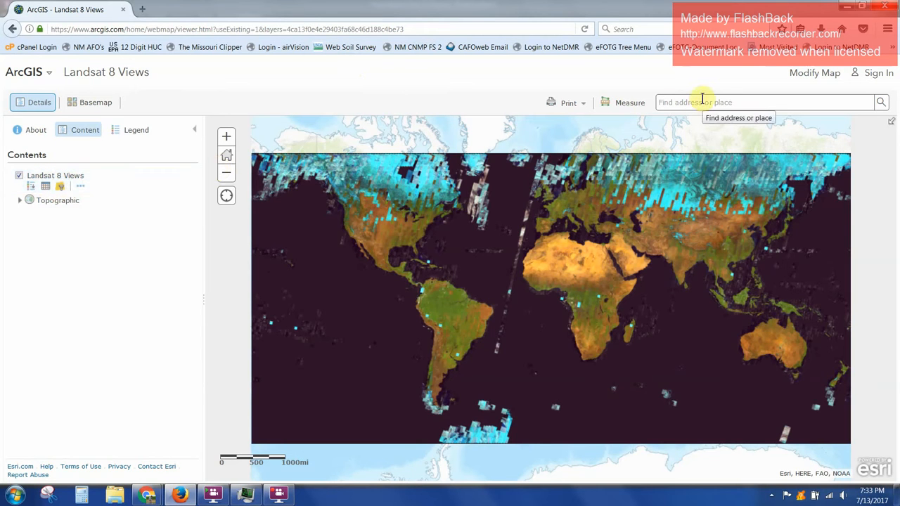
{"action": "left_click", "coordinate": [702, 99]}
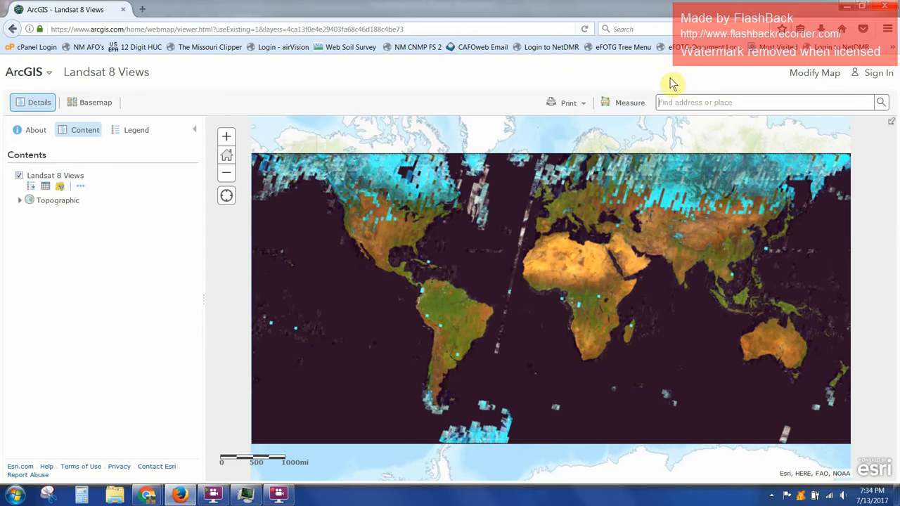
{"action": "left_click", "coordinate": [681, 103]}
{"action": "type", "text": "de"}
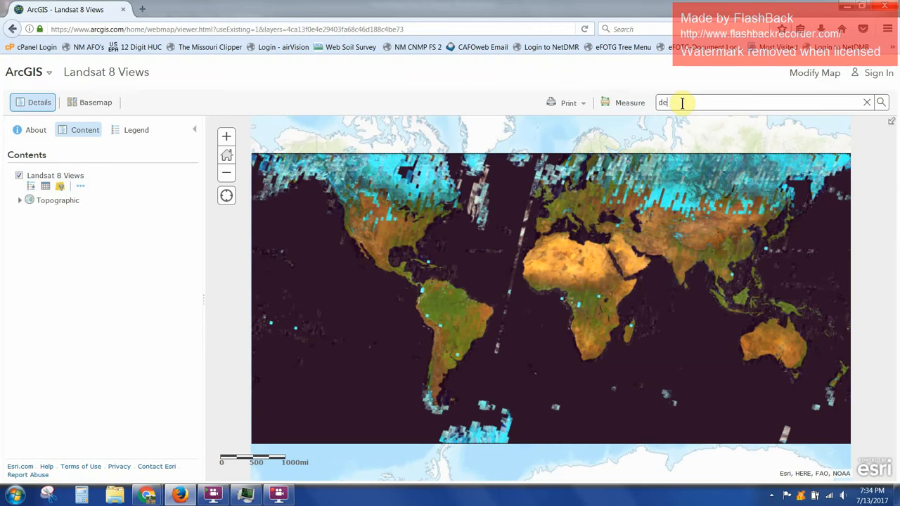
{"action": "type", "text": "xter nm"}
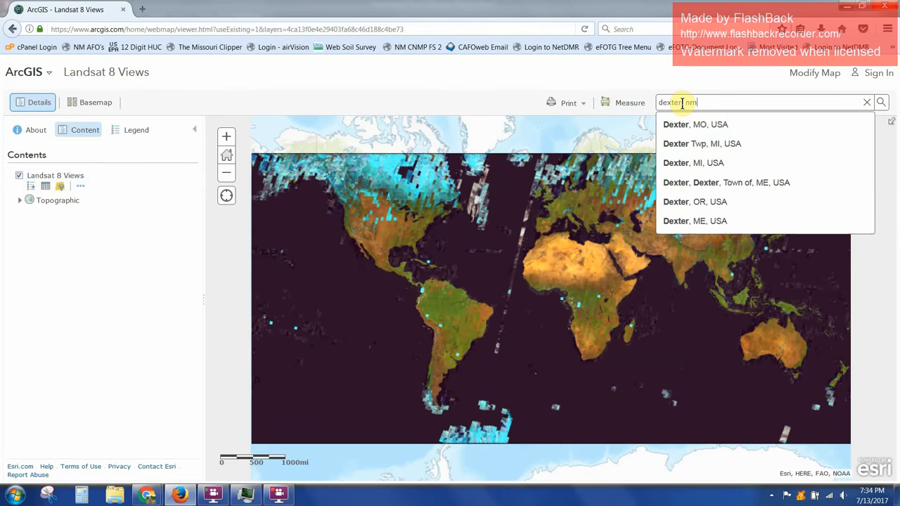
{"action": "key", "text": "Return"}
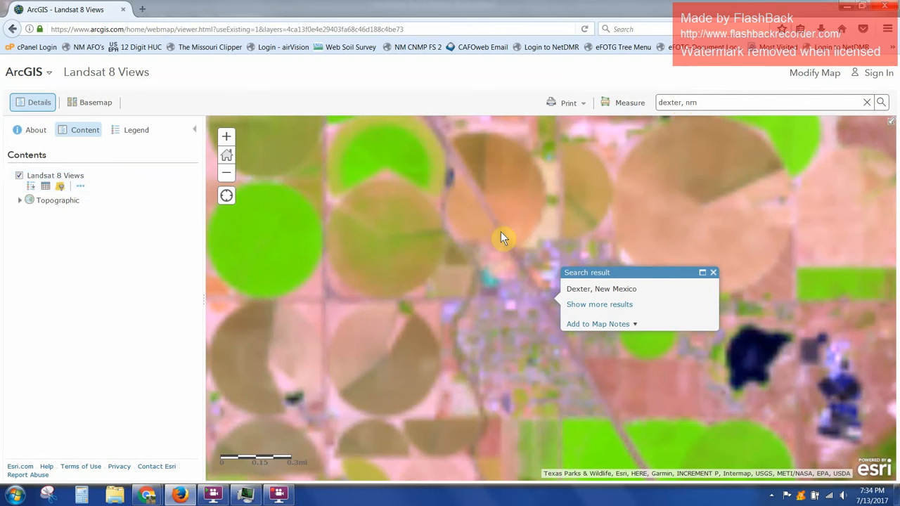
Show the legend of the Landsat 8 Views layer and open its attribute table.
{"action": "left_click", "coordinate": [32, 189]}
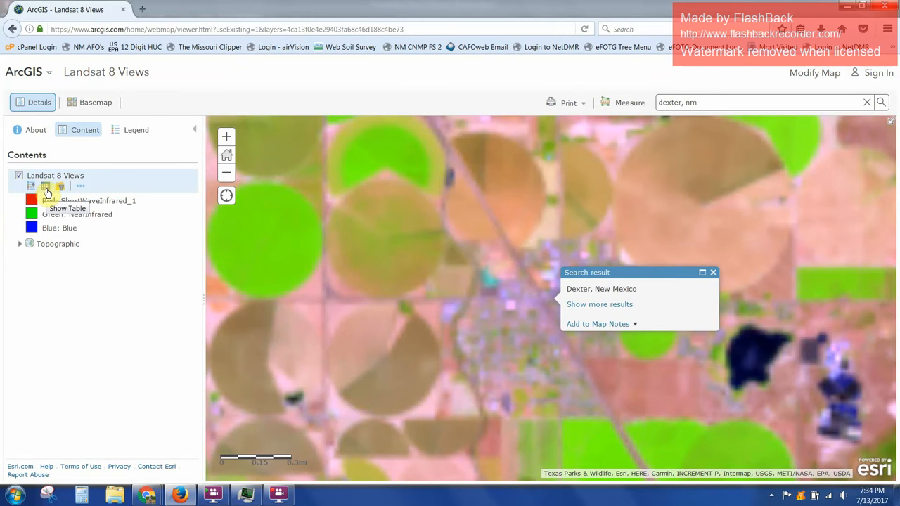
{"action": "left_click", "coordinate": [46, 187]}
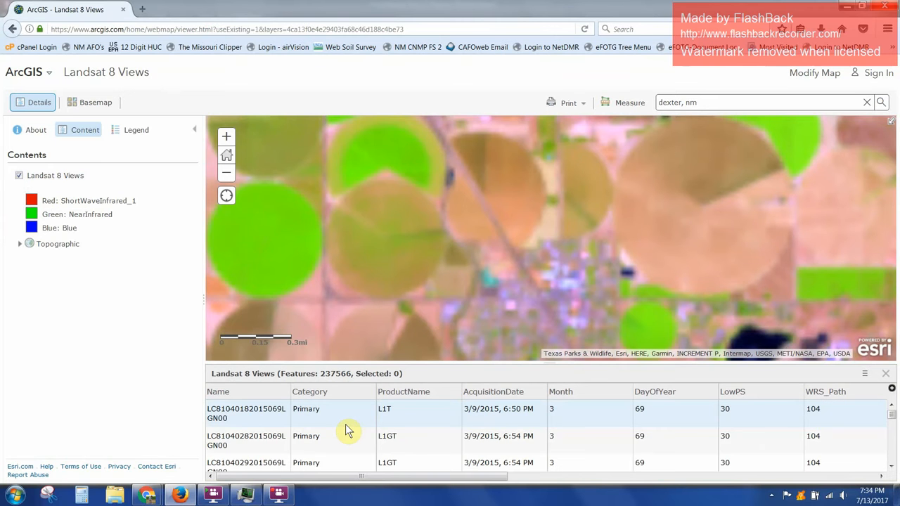
Sort the Landsat 8 Views table by AcquisitionDate in descending order.
{"action": "left_click", "coordinate": [254, 416]}
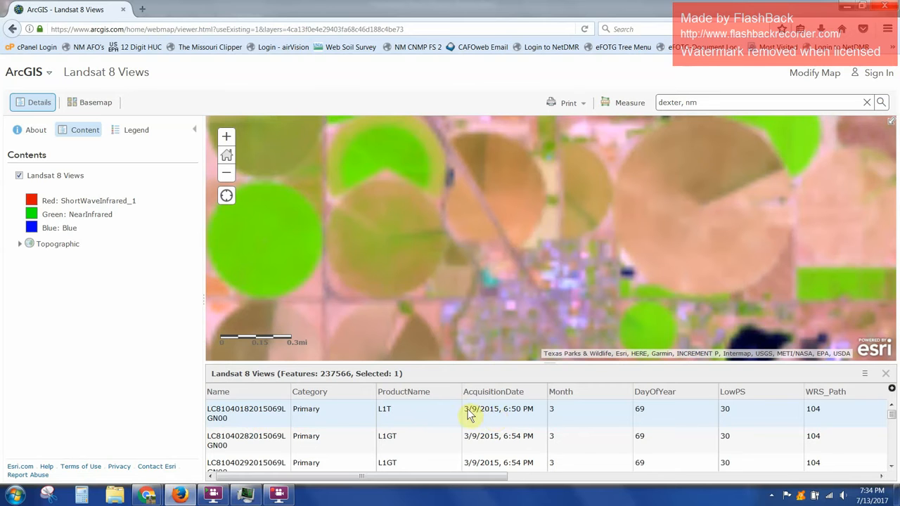
{"action": "left_click", "coordinate": [407, 415]}
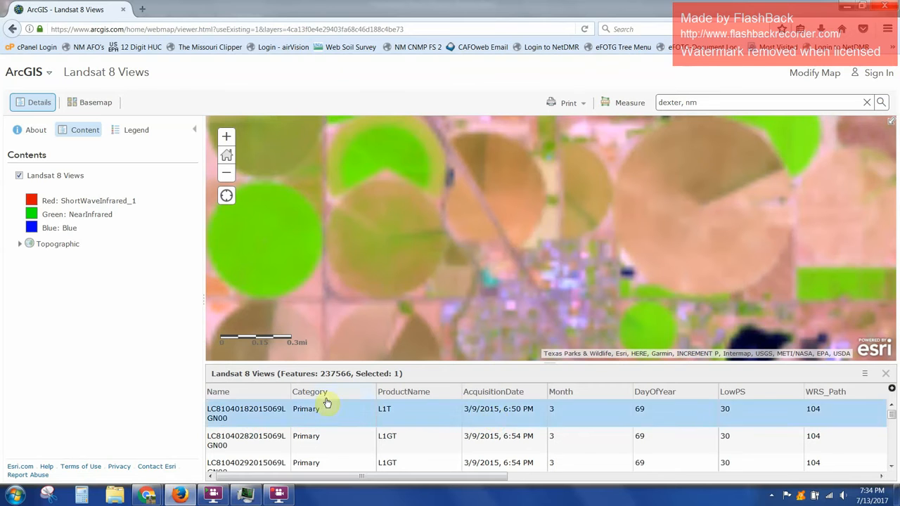
{"action": "left_click", "coordinate": [535, 398]}
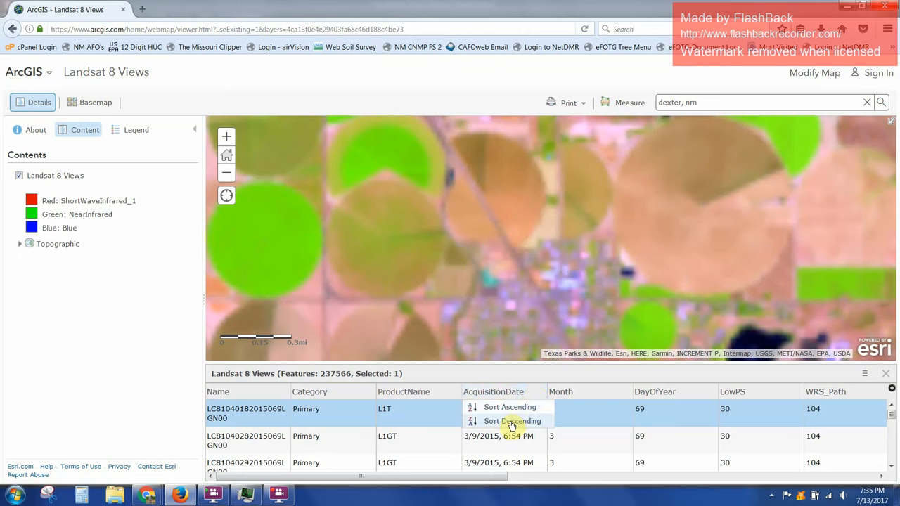
{"action": "left_click", "coordinate": [511, 422]}
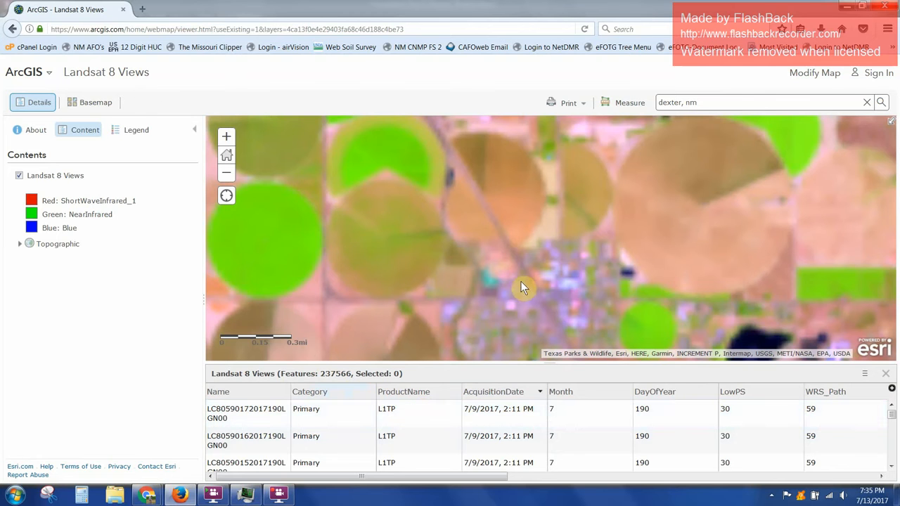
Select the images covering a spot just west of Dexter on the map and limit the table to the selected records.
{"action": "left_click", "coordinate": [454, 267]}
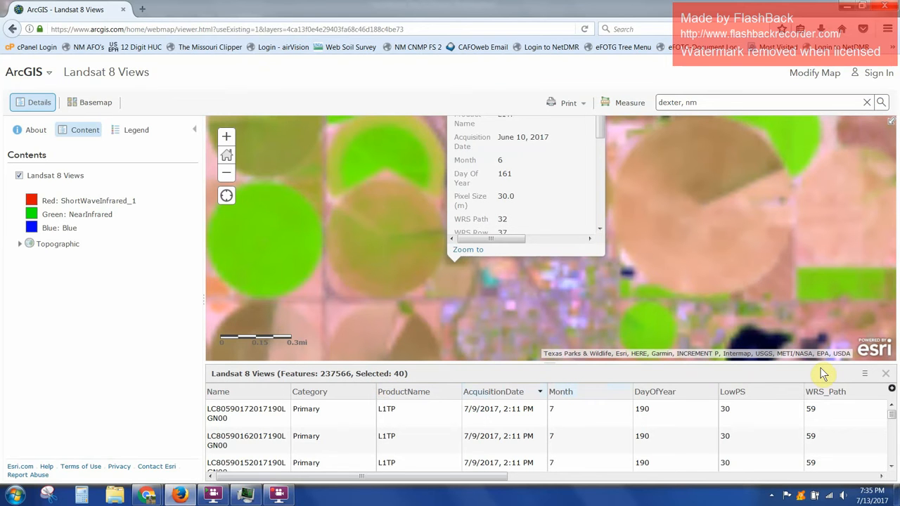
{"action": "left_click", "coordinate": [863, 373]}
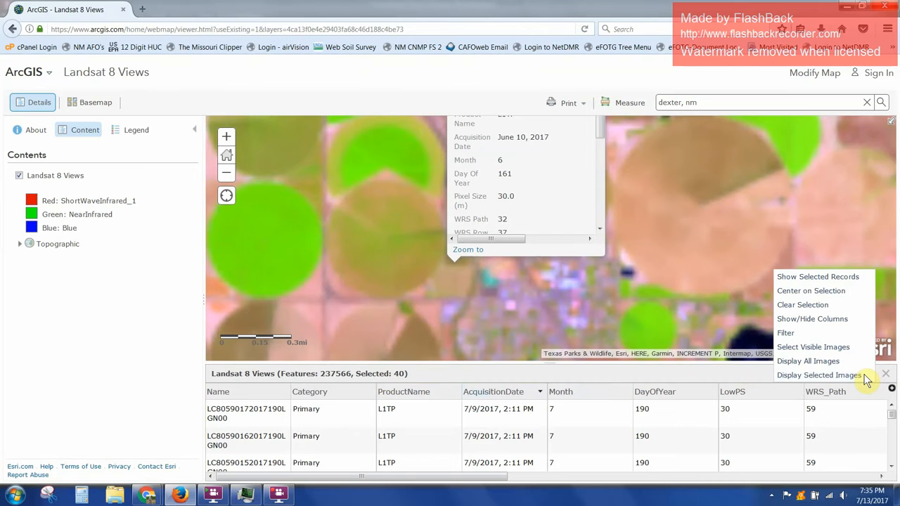
{"action": "left_click", "coordinate": [831, 278]}
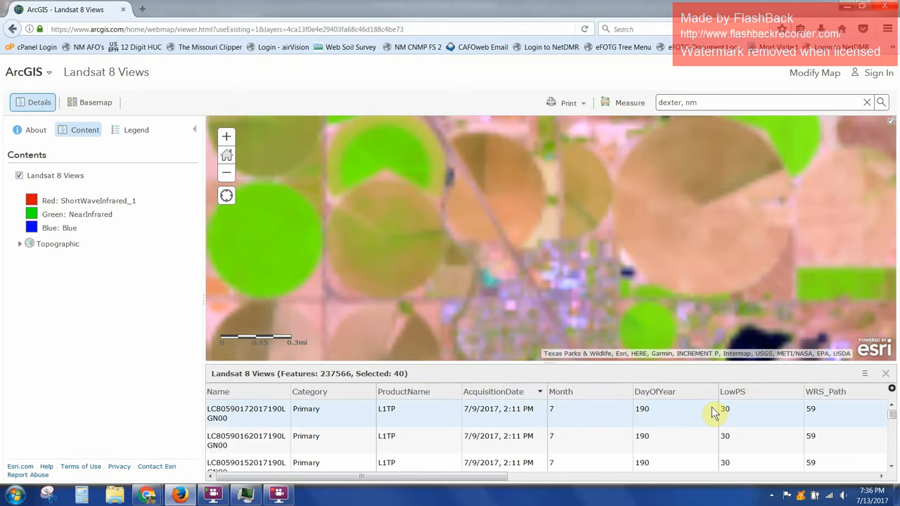
{"action": "left_click", "coordinate": [867, 374]}
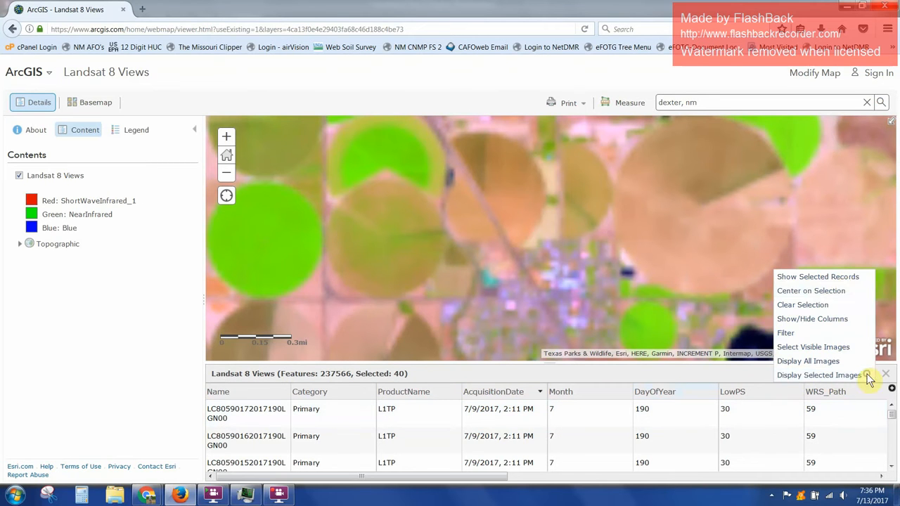
{"action": "left_click", "coordinate": [847, 278]}
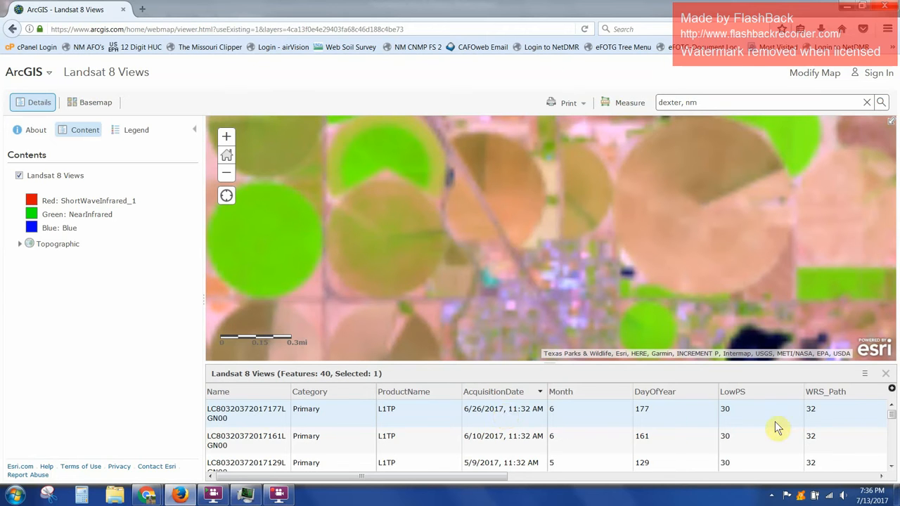
Select the image acquired 6/26/2017 in the table and display only the selected image on the map.
{"action": "left_click", "coordinate": [859, 414]}
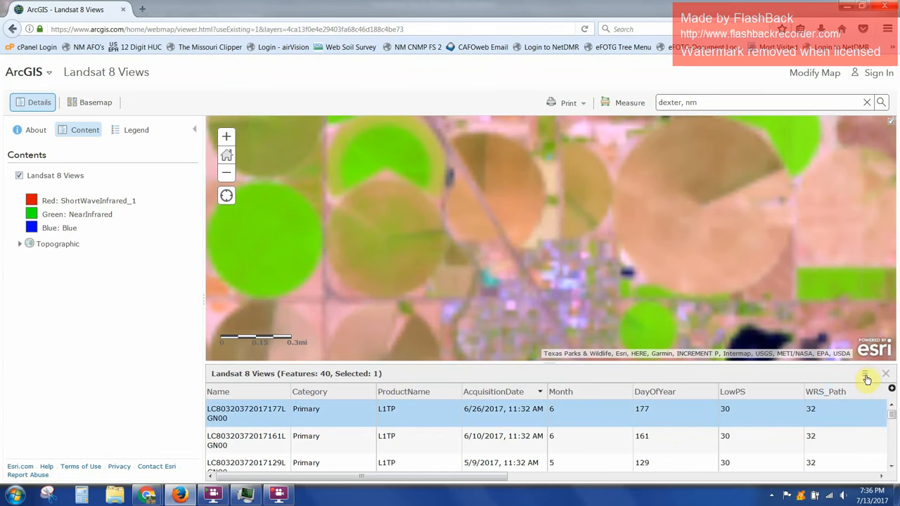
{"action": "left_click", "coordinate": [865, 378]}
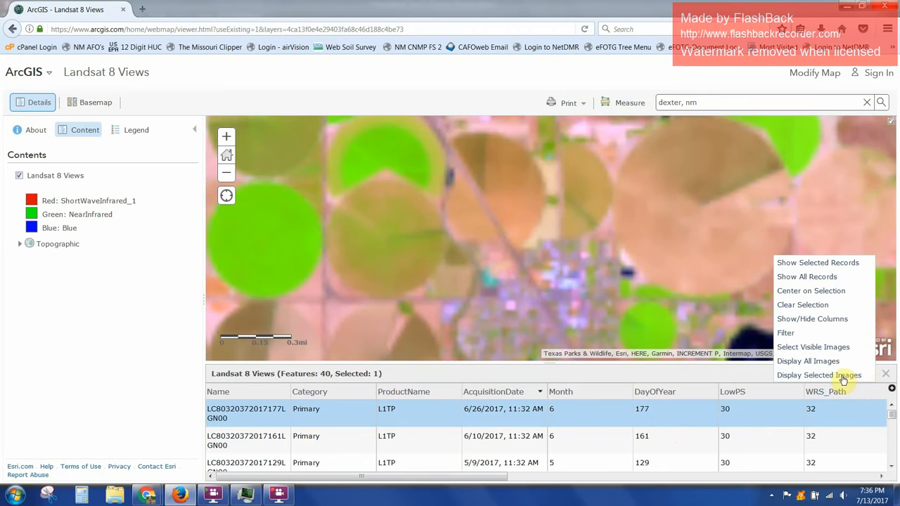
{"action": "left_click", "coordinate": [843, 377]}
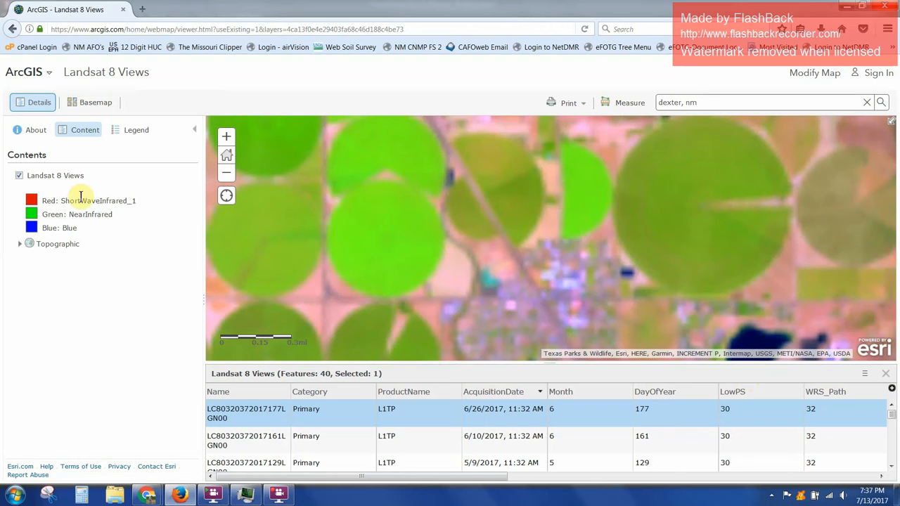
Open the image display settings of the Landsat 8 Views layer.
{"action": "mouse_move", "coordinate": [70, 185]}
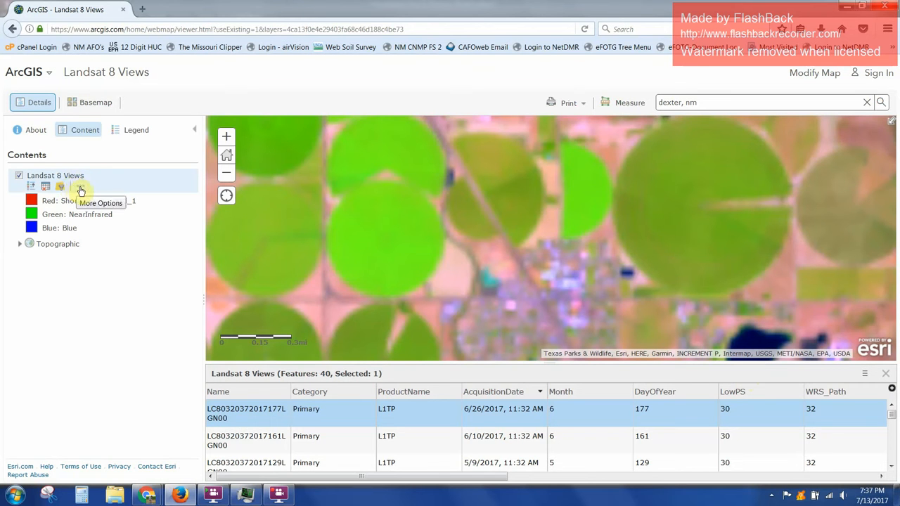
{"action": "left_click", "coordinate": [81, 188]}
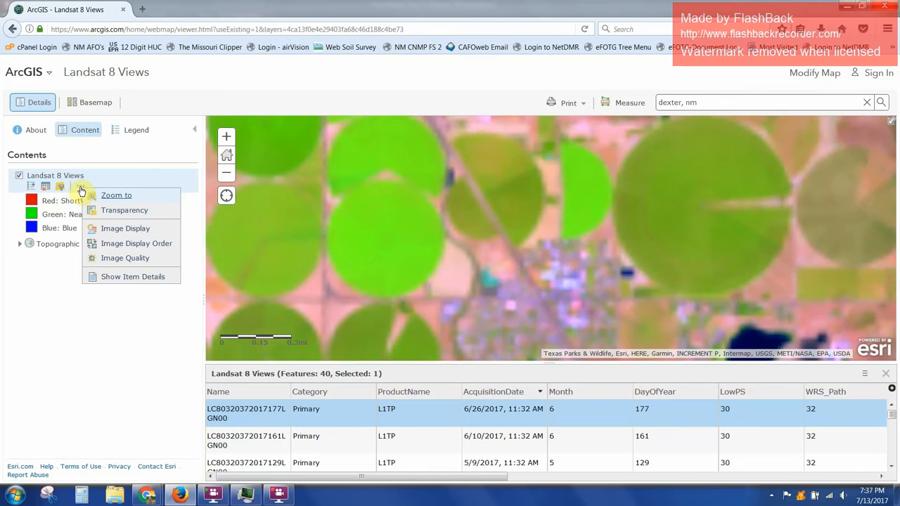
{"action": "left_click", "coordinate": [126, 229]}
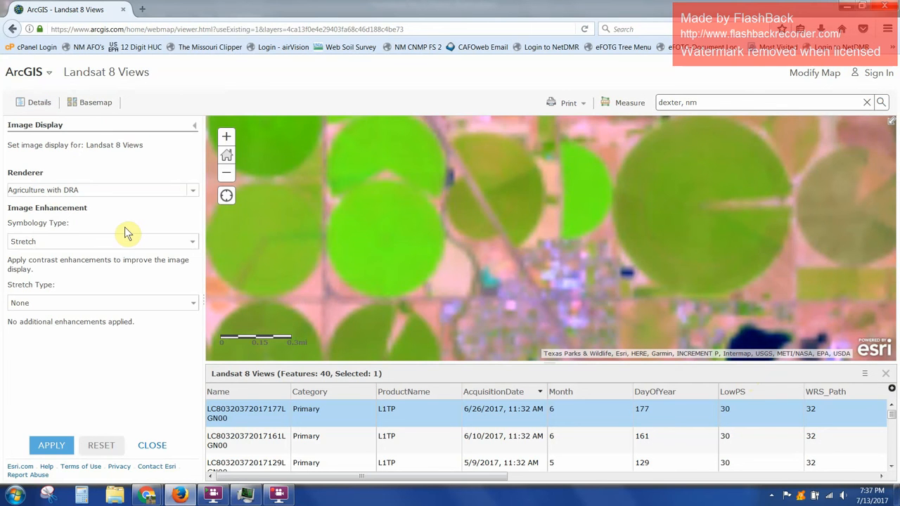
Apply the NDVI Colorized renderer to the Landsat 8 Views layer.
{"action": "left_click", "coordinate": [194, 195]}
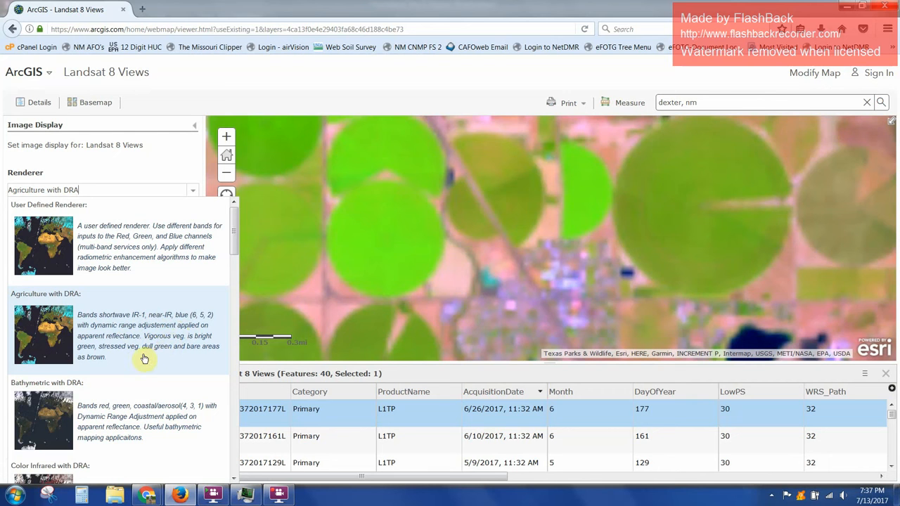
{"action": "scroll", "coordinate": [144, 358], "scroll_direction": "down", "scroll_amount": 2}
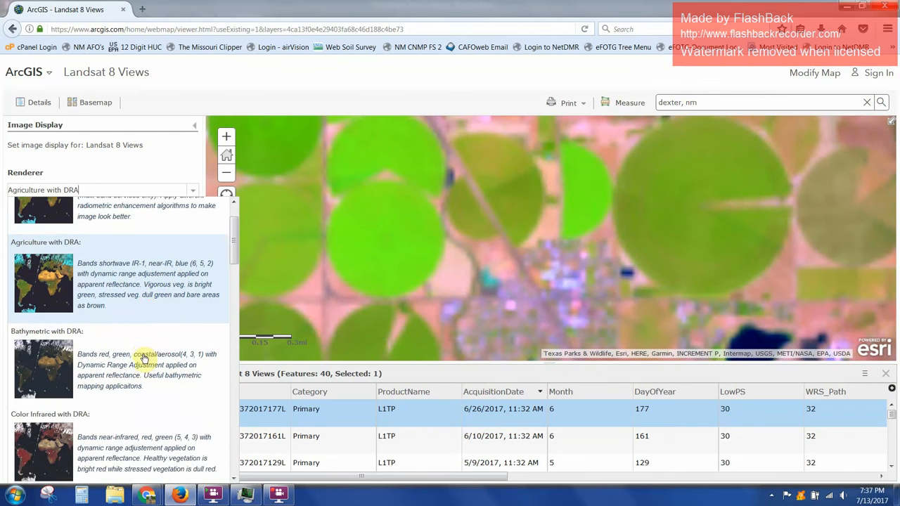
{"action": "scroll", "coordinate": [144, 359], "scroll_direction": "down", "scroll_amount": 5}
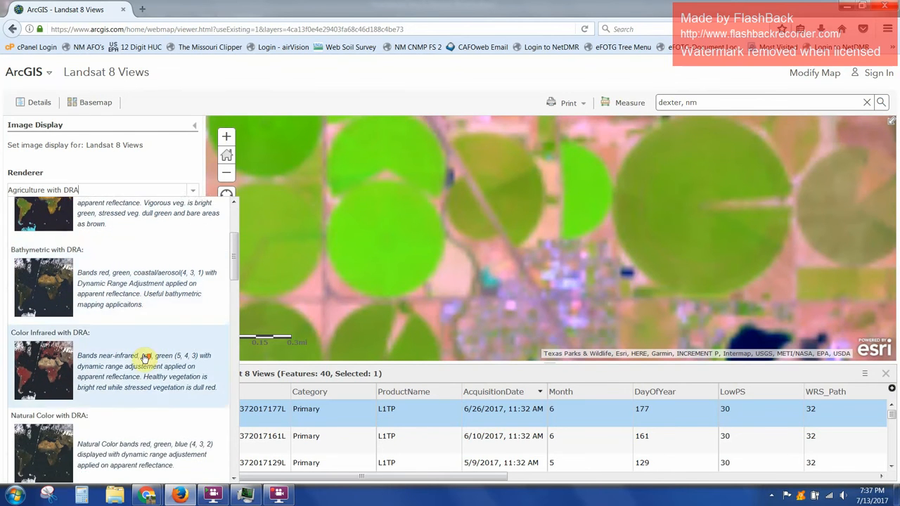
{"action": "scroll", "coordinate": [144, 358], "scroll_direction": "down", "scroll_amount": 6}
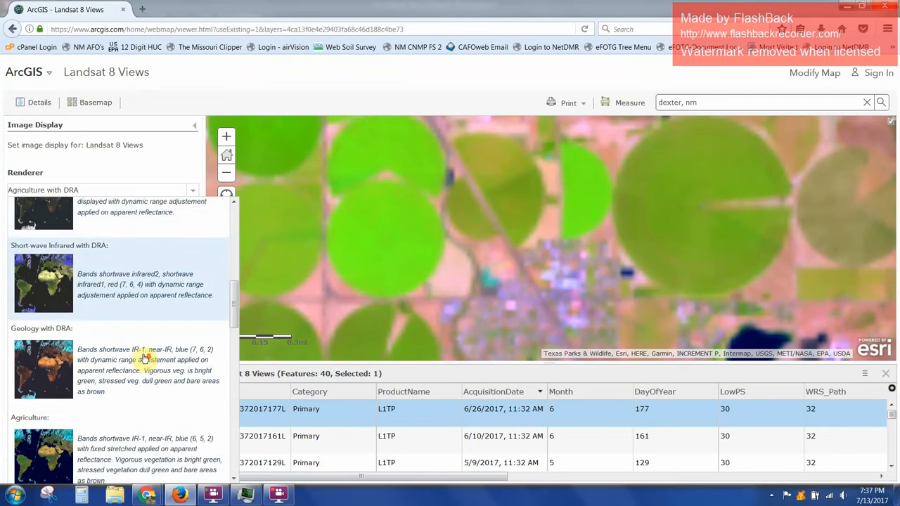
{"action": "scroll", "coordinate": [144, 358], "scroll_direction": "down", "scroll_amount": 1}
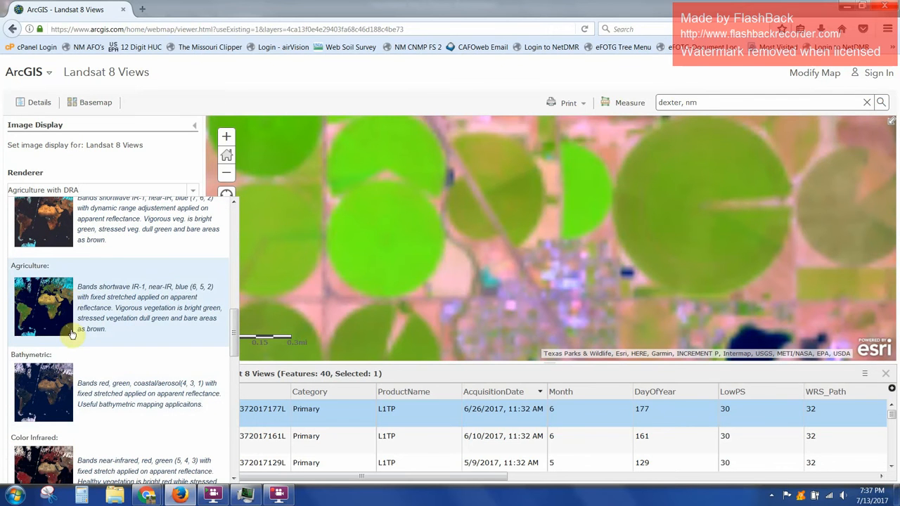
{"action": "scroll", "coordinate": [70, 365], "scroll_direction": "down", "scroll_amount": 2}
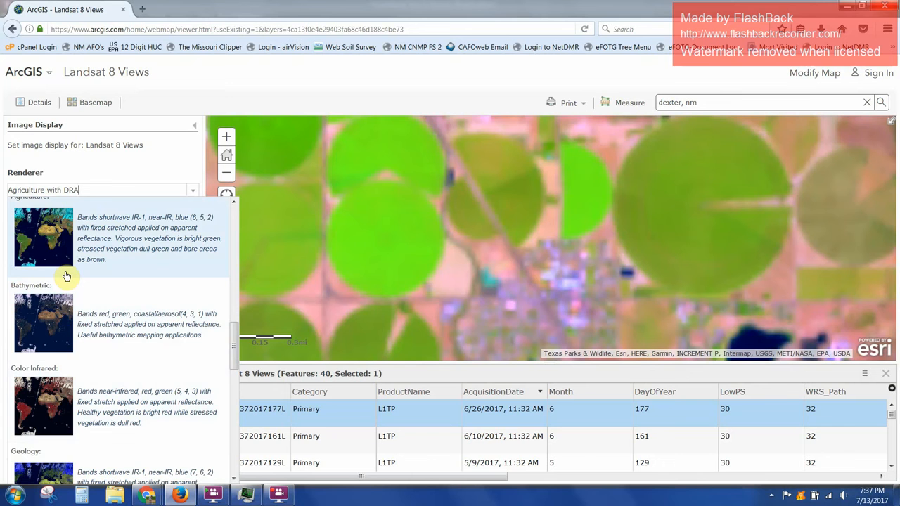
{"action": "scroll", "coordinate": [79, 336], "scroll_direction": "up", "scroll_amount": 4}
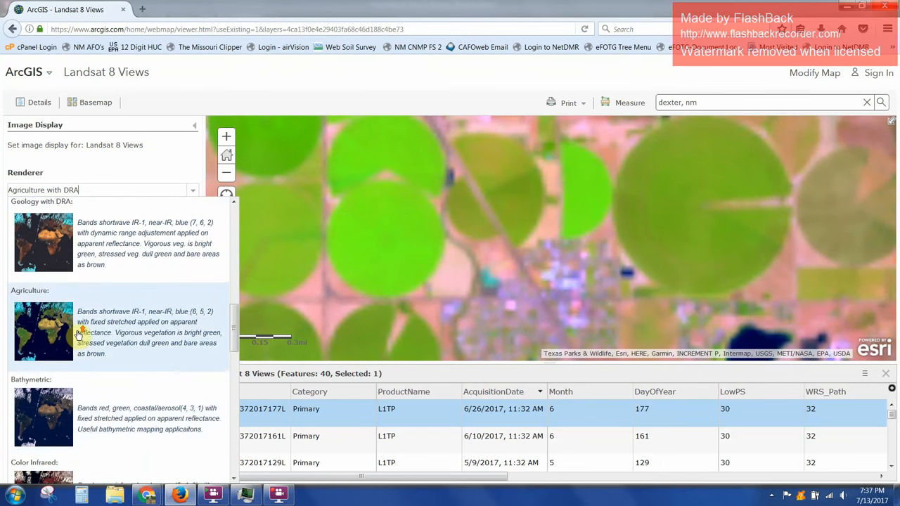
{"action": "scroll", "coordinate": [79, 336], "scroll_direction": "up", "scroll_amount": 4}
{"action": "scroll", "coordinate": [78, 331], "scroll_direction": "down", "scroll_amount": 6}
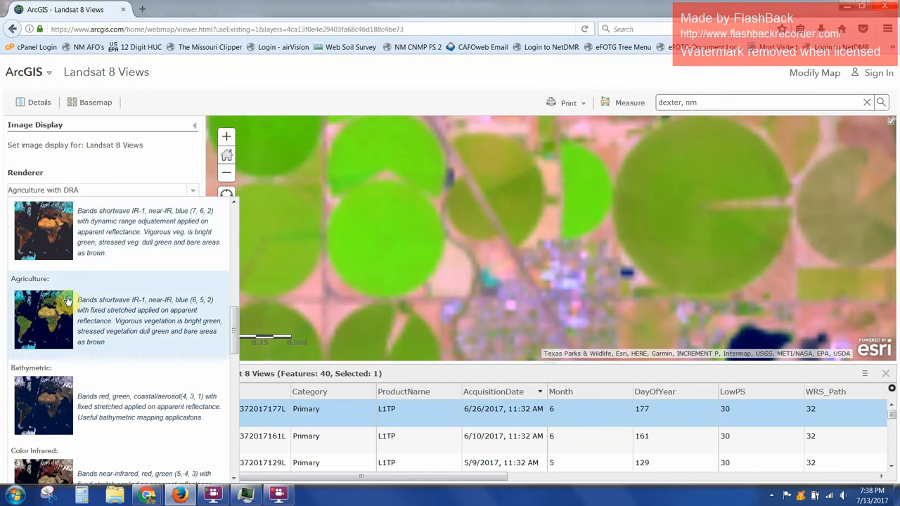
{"action": "scroll", "coordinate": [68, 300], "scroll_direction": "down", "scroll_amount": 10}
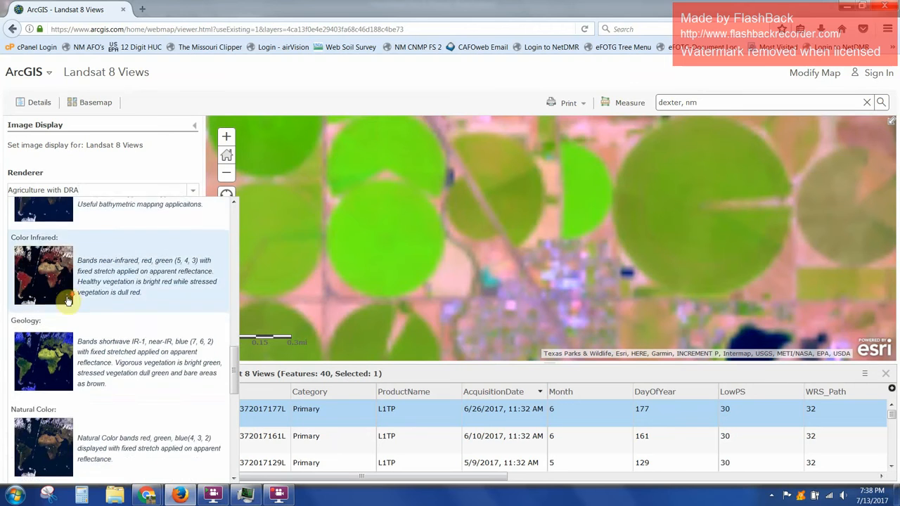
{"action": "scroll", "coordinate": [68, 300], "scroll_direction": "down", "scroll_amount": 2}
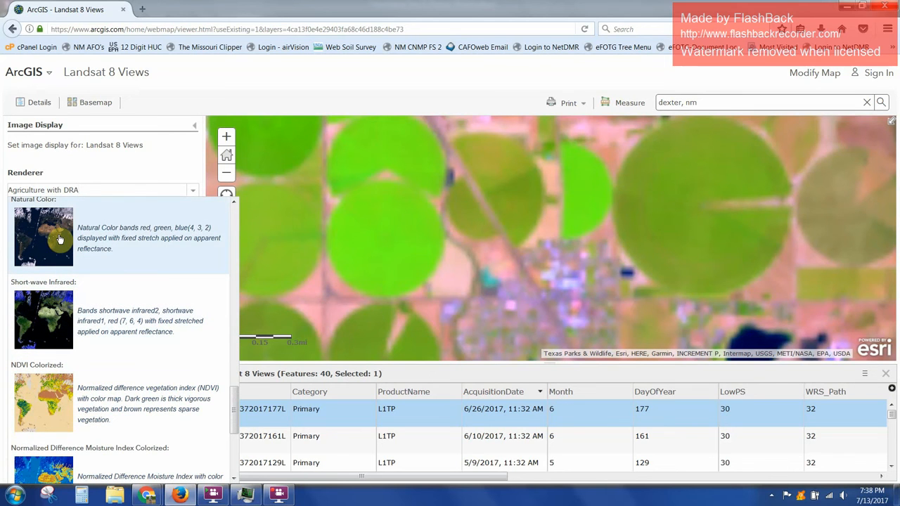
{"action": "scroll", "coordinate": [60, 239], "scroll_direction": "down", "scroll_amount": 1}
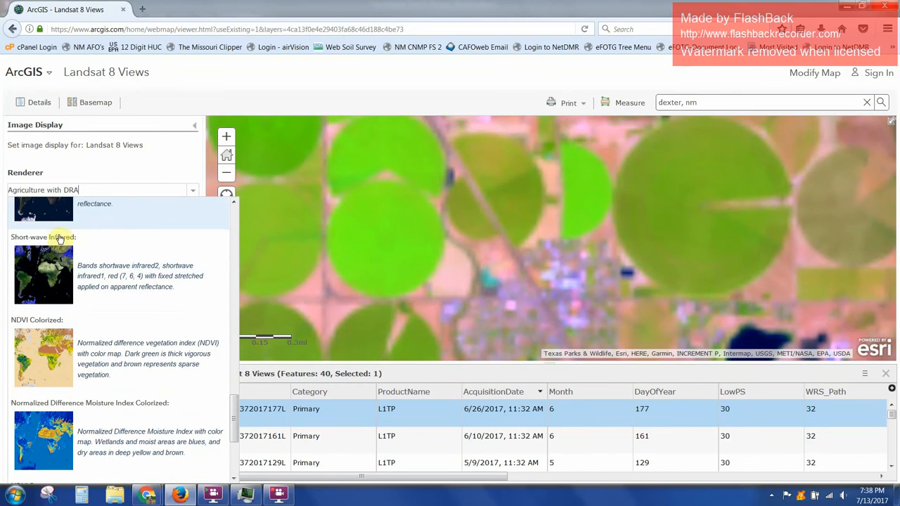
{"action": "scroll", "coordinate": [41, 364], "scroll_direction": "down", "scroll_amount": 2}
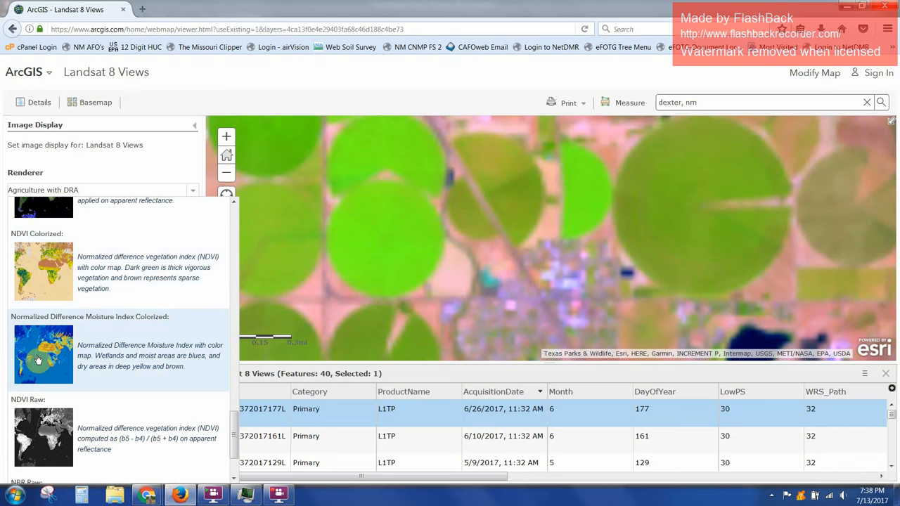
{"action": "left_click", "coordinate": [56, 297]}
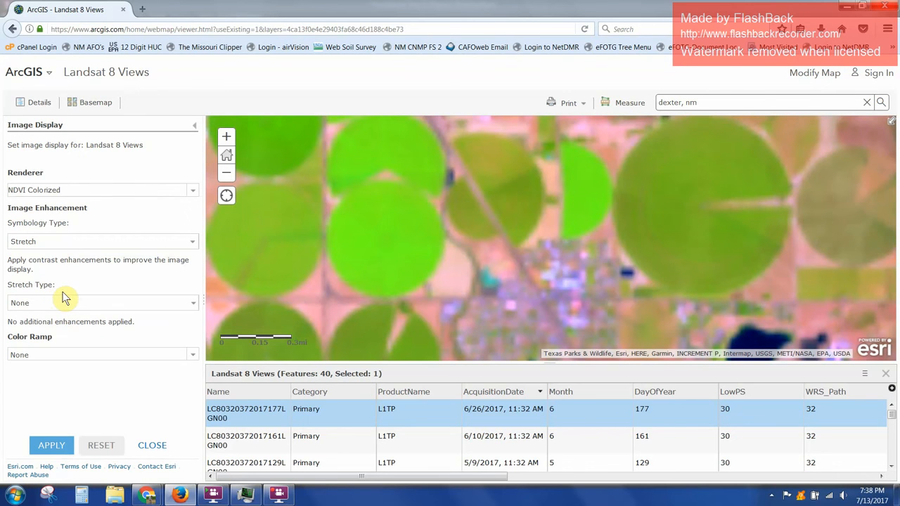
{"action": "left_click", "coordinate": [52, 446]}
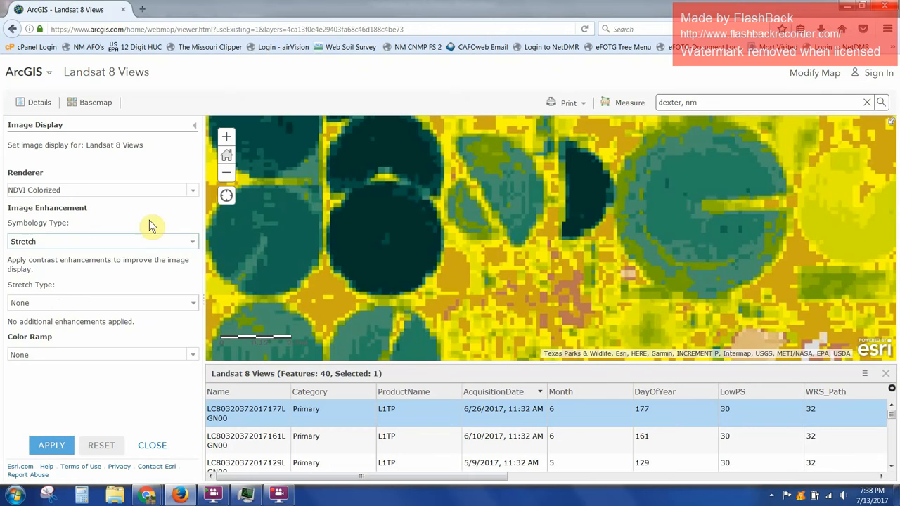
Review the available renderers and their band descriptions without changing the current one.
{"action": "left_click", "coordinate": [187, 191]}
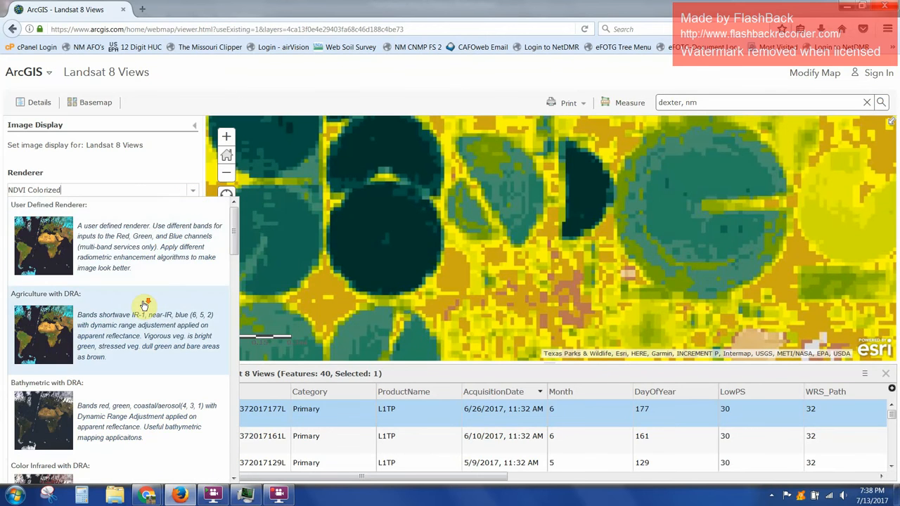
{"action": "scroll", "coordinate": [143, 306], "scroll_direction": "down", "scroll_amount": 10}
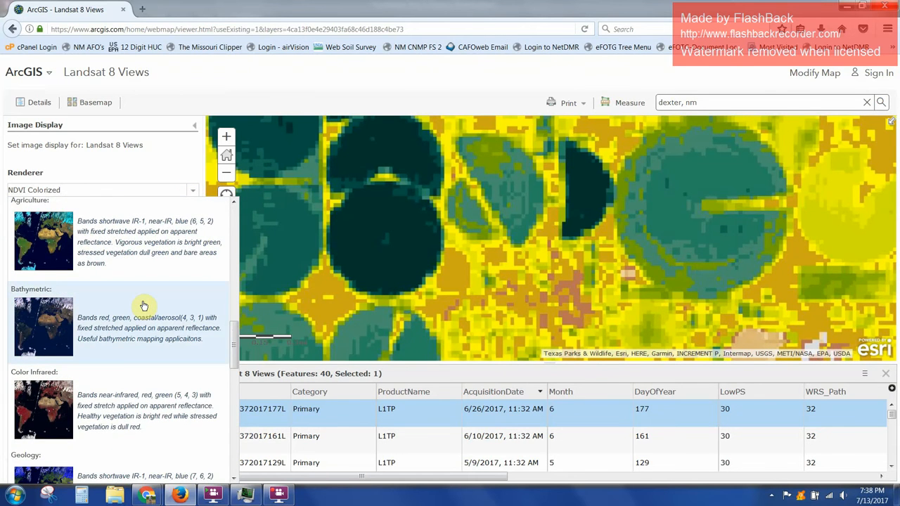
{"action": "scroll", "coordinate": [144, 305], "scroll_direction": "down", "scroll_amount": 5}
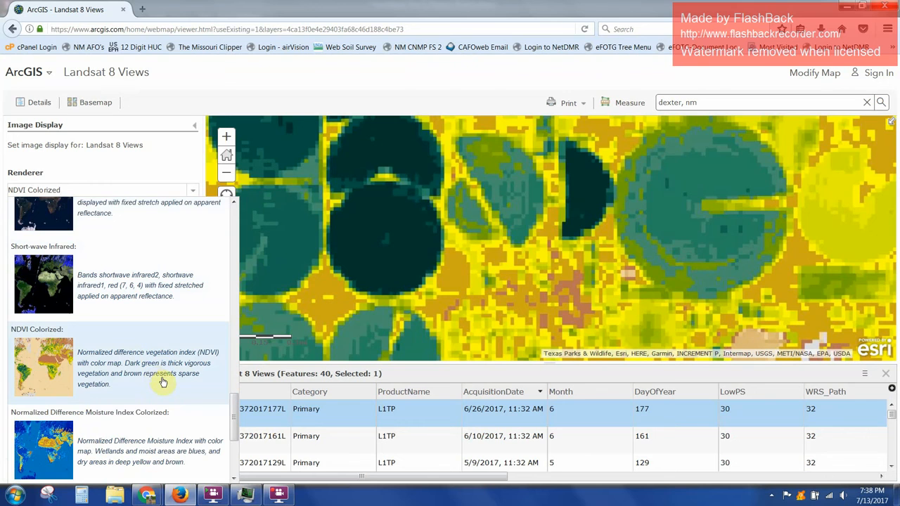
{"action": "scroll", "coordinate": [161, 380], "scroll_direction": "down", "scroll_amount": 1}
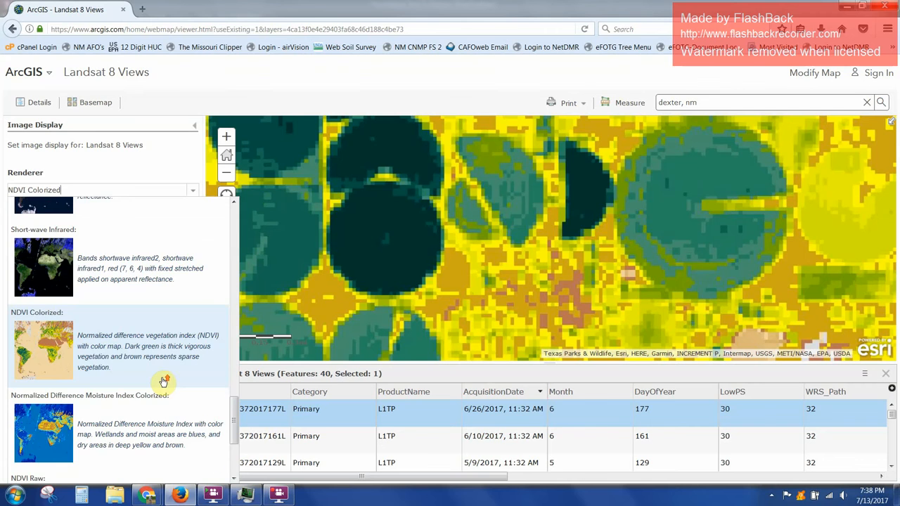
{"action": "scroll", "coordinate": [161, 380], "scroll_direction": "up", "scroll_amount": 3}
{"action": "scroll", "coordinate": [143, 260], "scroll_direction": "up", "scroll_amount": 1}
{"action": "scroll", "coordinate": [140, 243], "scroll_direction": "up", "scroll_amount": 2}
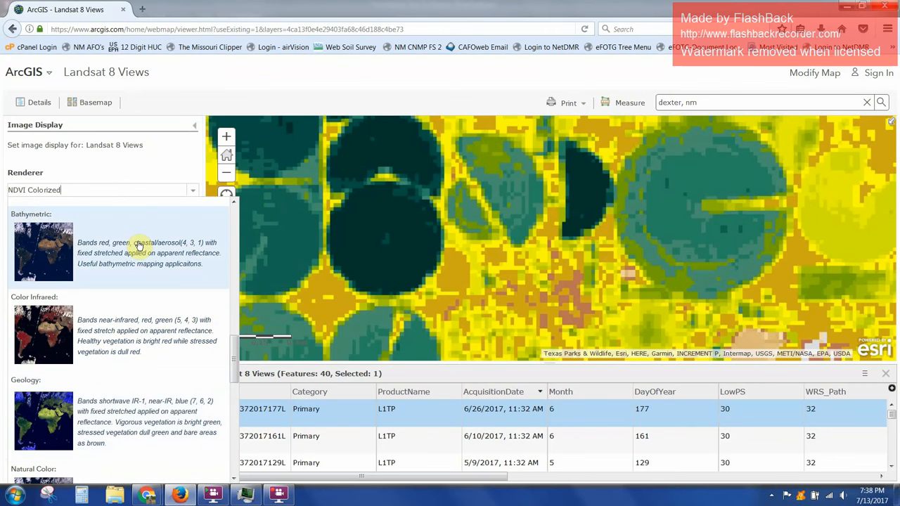
{"action": "scroll", "coordinate": [140, 244], "scroll_direction": "up", "scroll_amount": 3}
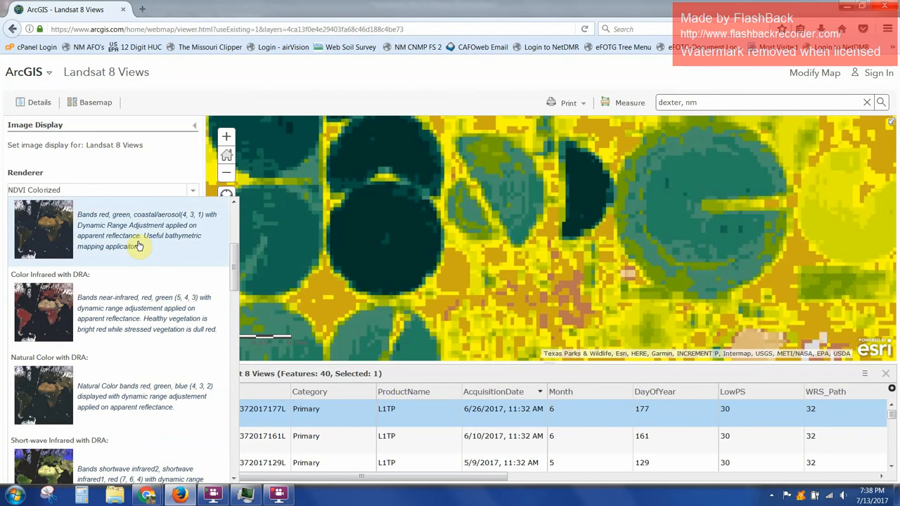
{"action": "left_click", "coordinate": [125, 158]}
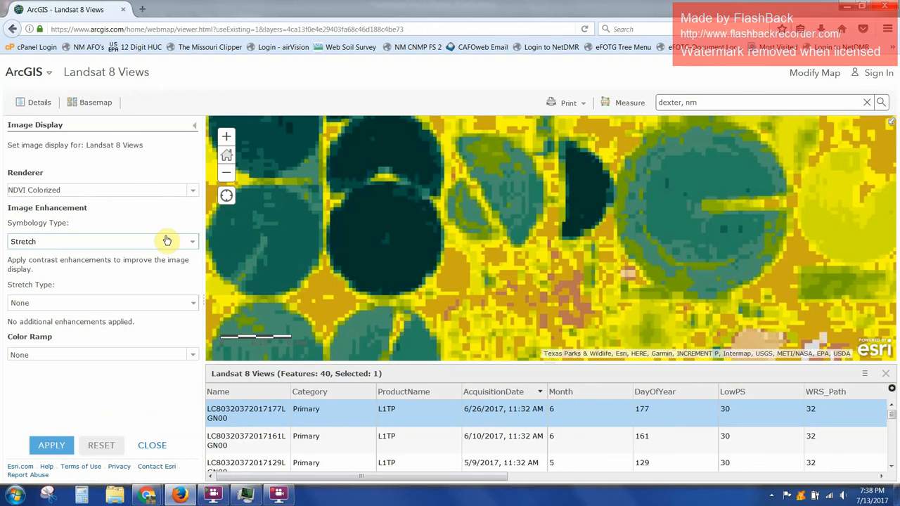
Select the image acquired 6/10/2017 in the table and display only that image on the map.
{"action": "left_click", "coordinate": [412, 448]}
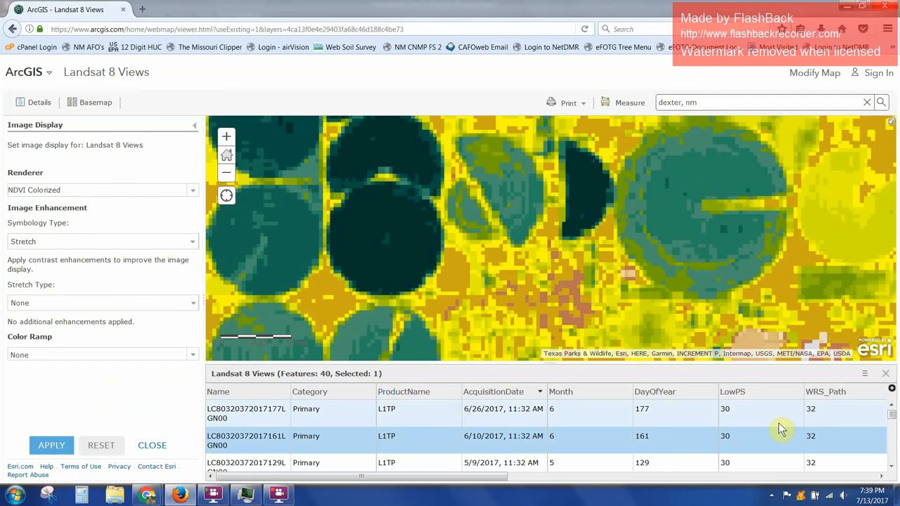
{"action": "left_click", "coordinate": [869, 375]}
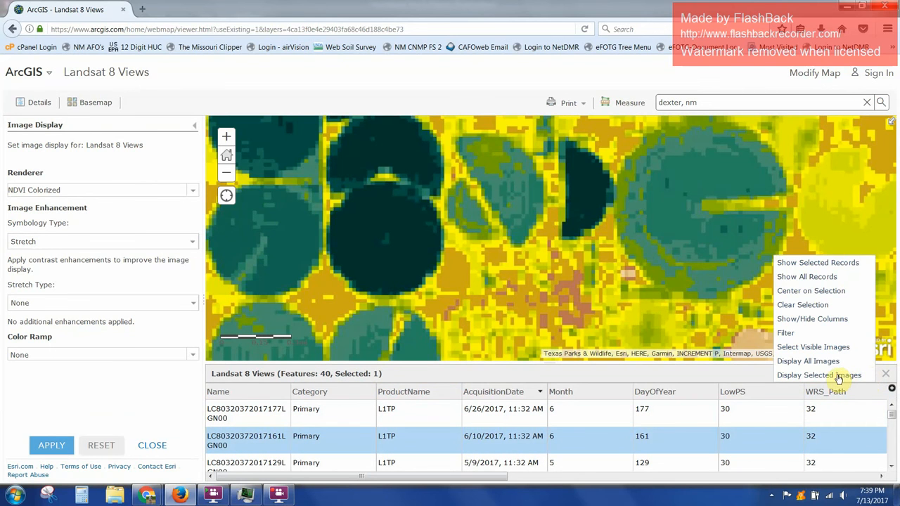
{"action": "left_click", "coordinate": [839, 375]}
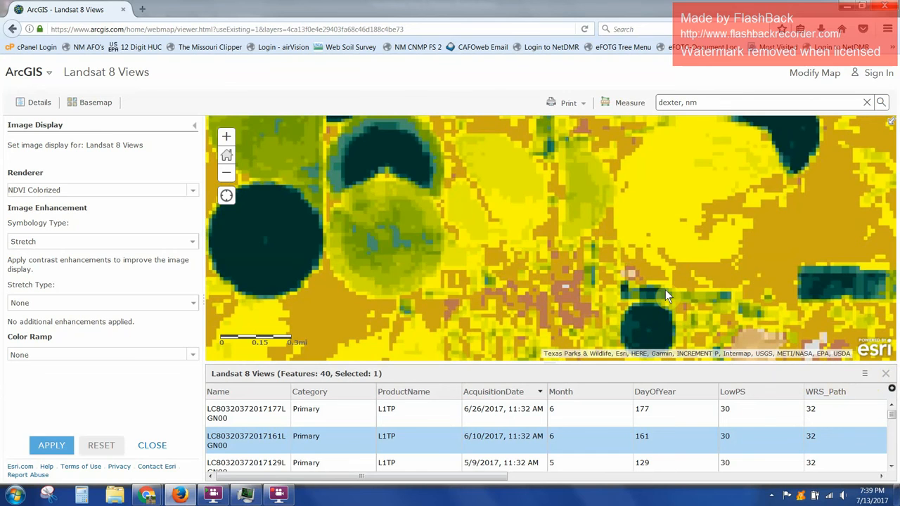
Check the CloudCover value of the 6/10/2017 image in the table.
{"action": "left_click", "coordinate": [485, 437]}
{"action": "left_click_drag", "start_coordinate": [493, 479], "coordinate": [776, 478]}
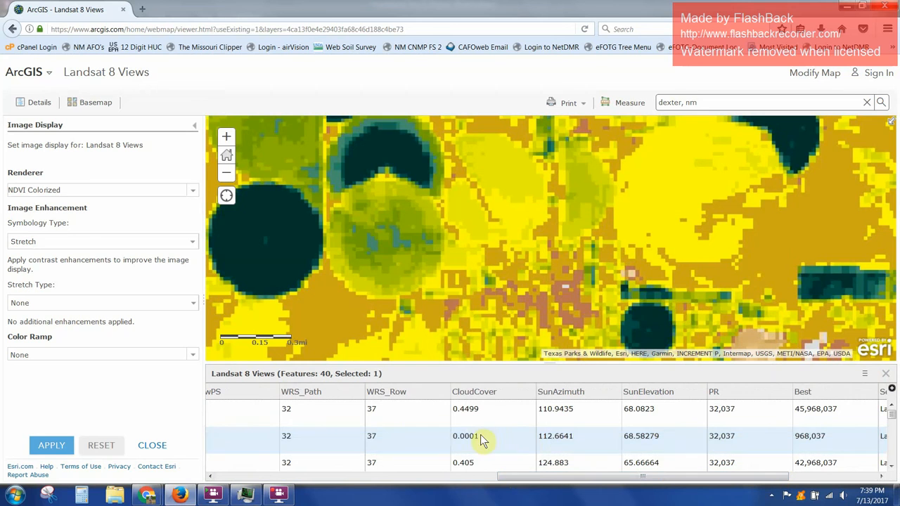
{"action": "left_click_drag", "start_coordinate": [542, 479], "coordinate": [469, 481]}
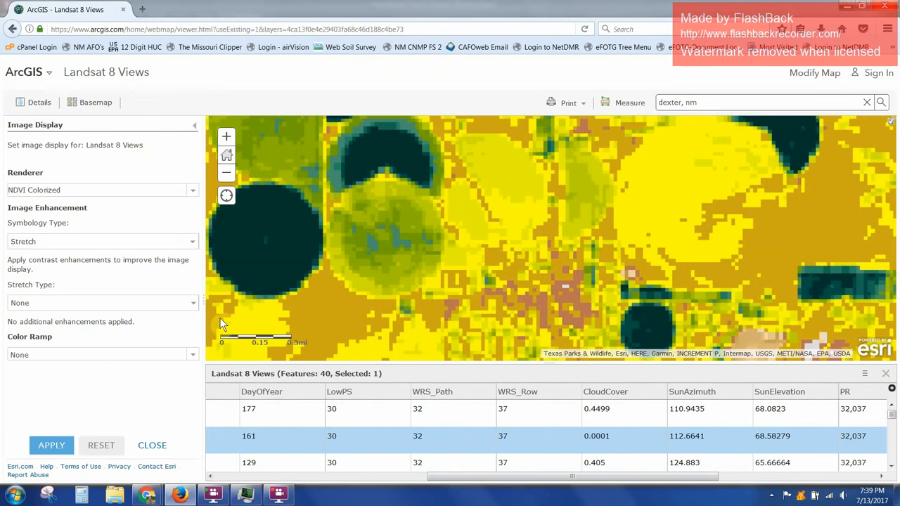
Apply the Natural Color with DRA renderer to the displayed image.
{"action": "left_click", "coordinate": [198, 191]}
{"action": "left_click", "coordinate": [197, 191]}
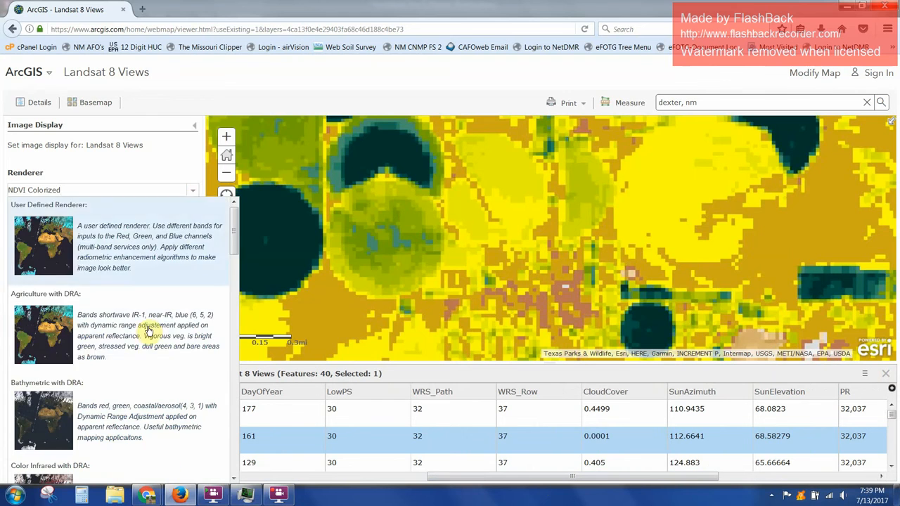
{"action": "scroll", "coordinate": [148, 332], "scroll_direction": "down", "scroll_amount": 3}
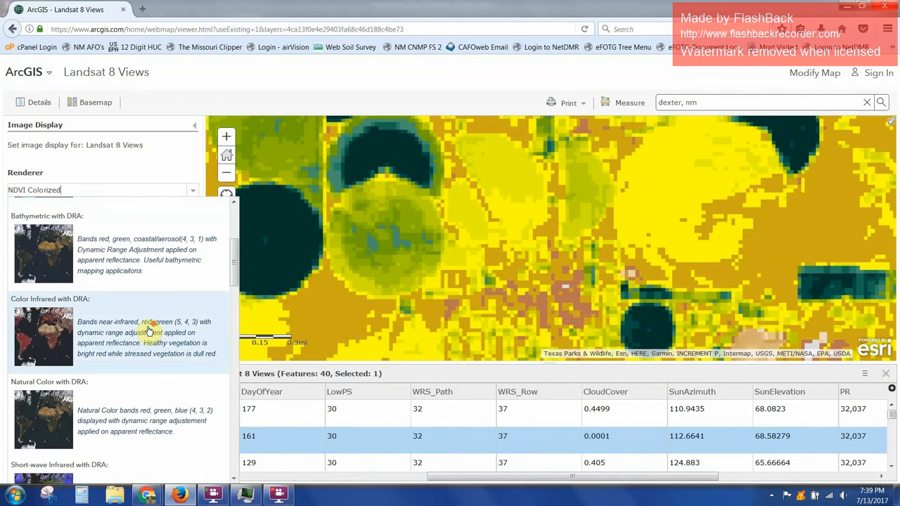
{"action": "scroll", "coordinate": [149, 330], "scroll_direction": "down", "scroll_amount": 2}
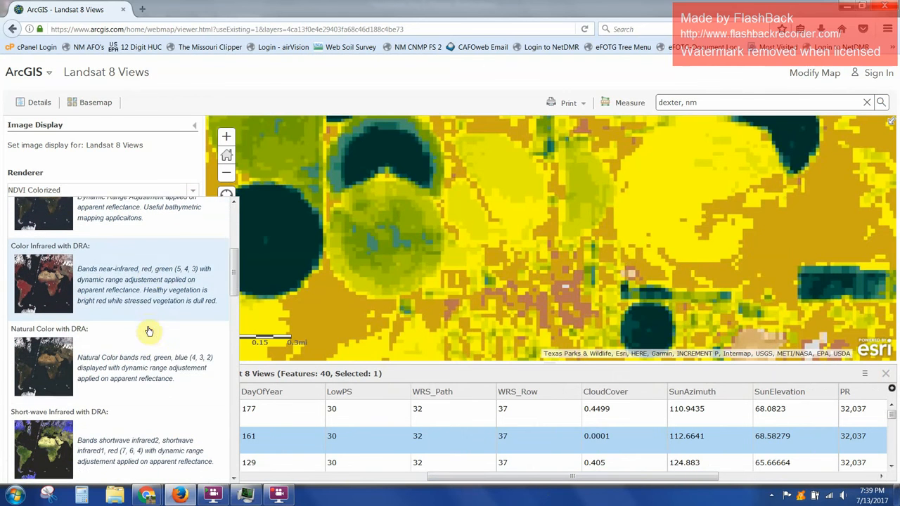
{"action": "left_click", "coordinate": [57, 373]}
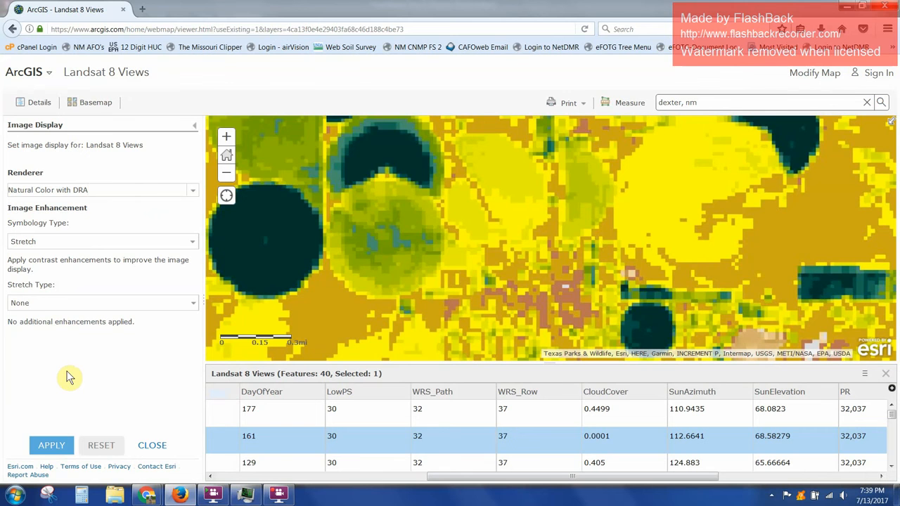
{"action": "left_click", "coordinate": [49, 449]}
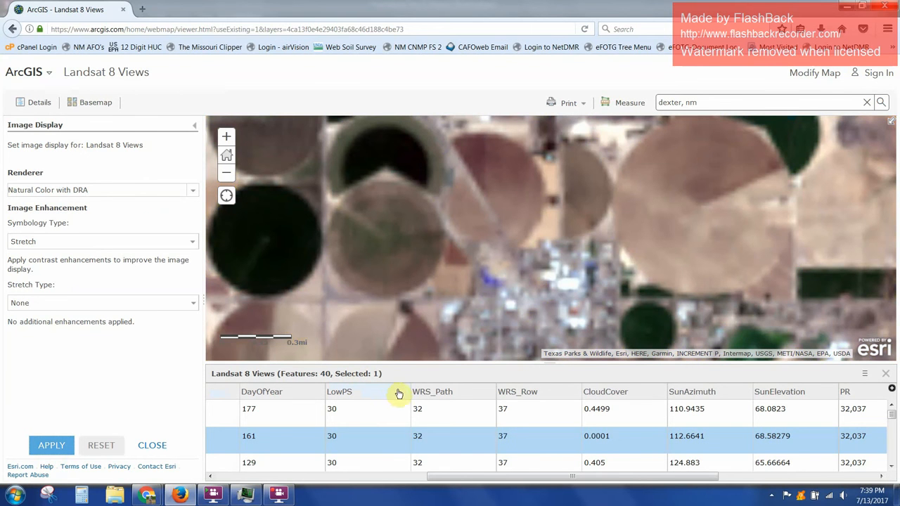
Select the image acquired 6/26/2017 and show only its record in the table.
{"action": "left_click", "coordinate": [475, 421]}
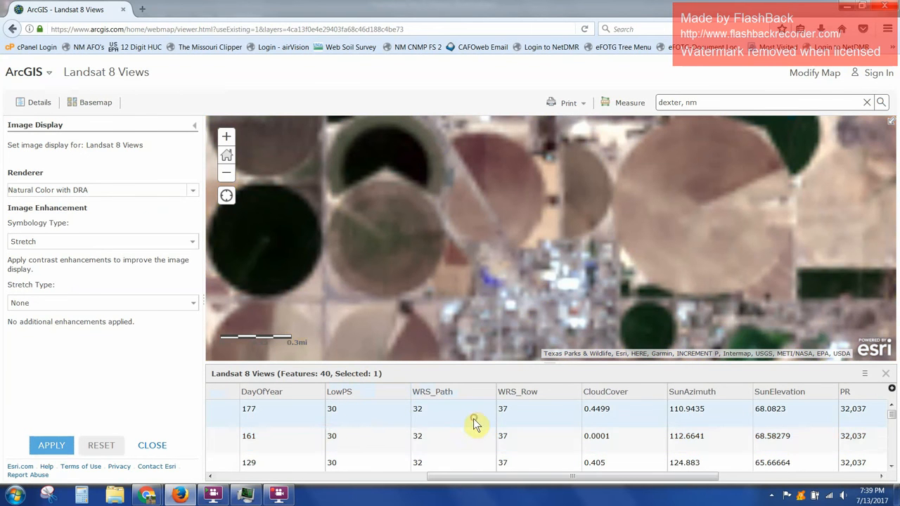
{"action": "left_click", "coordinate": [864, 373]}
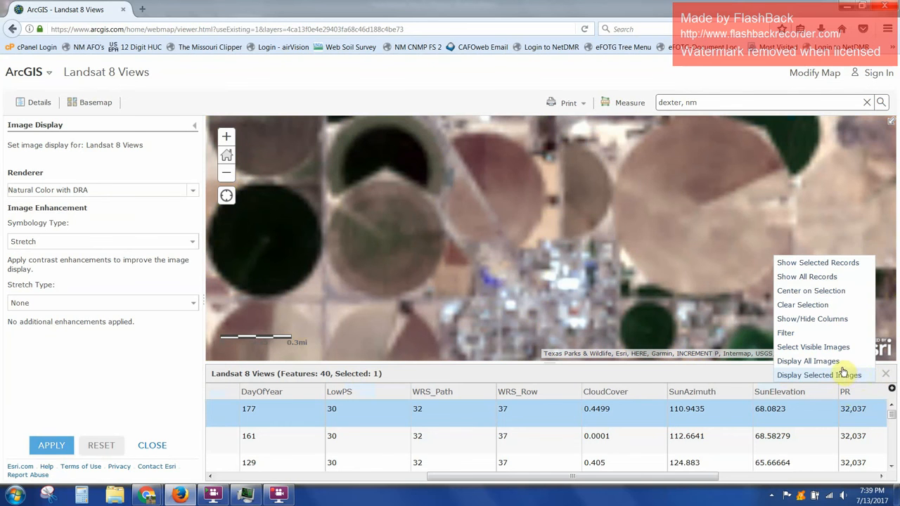
{"action": "left_click", "coordinate": [829, 262]}
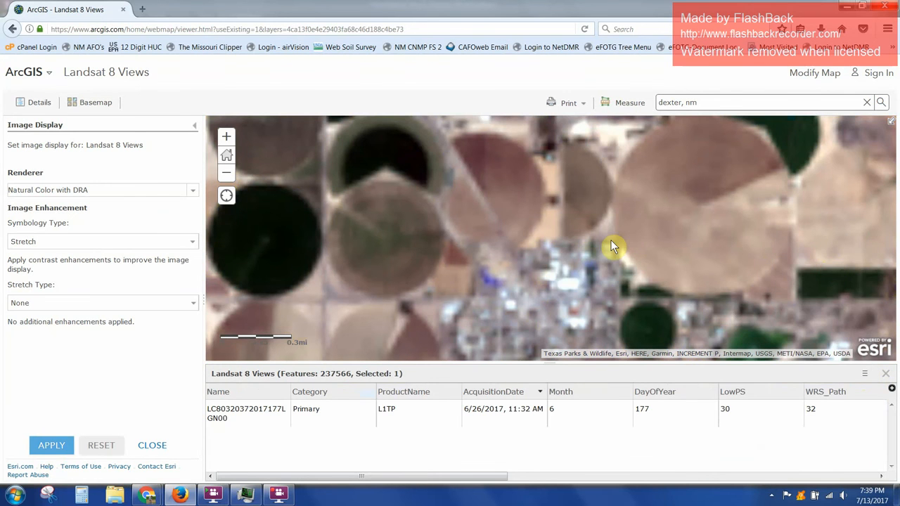
Display only the selected 6/26/2017 image on the map.
{"action": "left_click", "coordinate": [865, 378]}
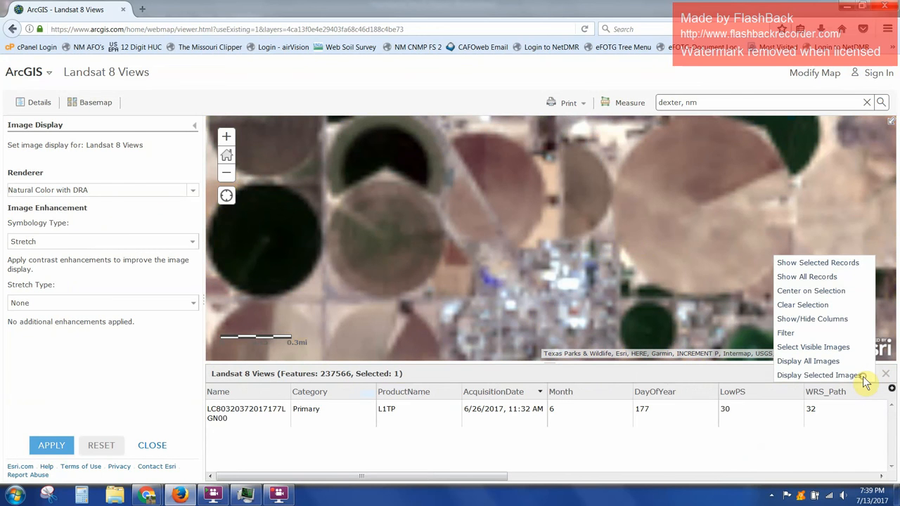
{"action": "left_click", "coordinate": [827, 375]}
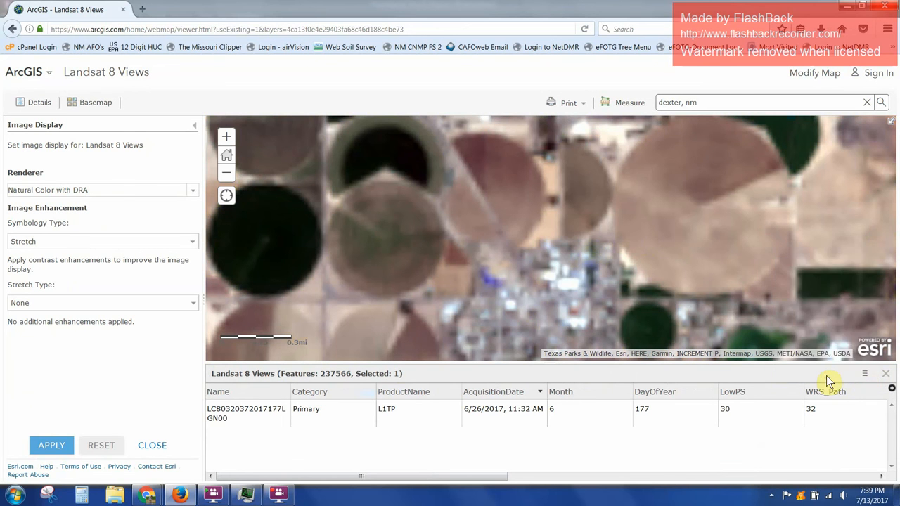
{"action": "left_click", "coordinate": [727, 411]}
{"action": "left_click", "coordinate": [867, 378]}
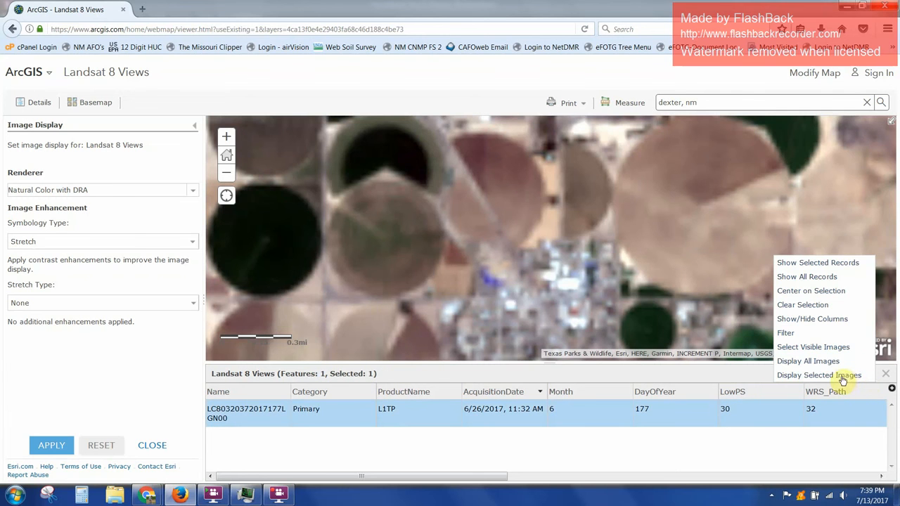
{"action": "left_click", "coordinate": [843, 378]}
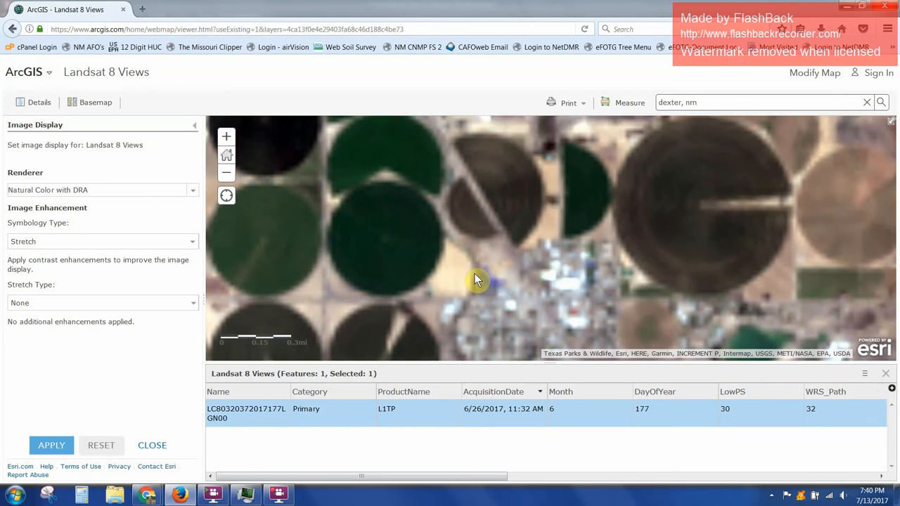
View the attribute details of the displayed image at the fields beside the town.
{"action": "left_click", "coordinate": [865, 374]}
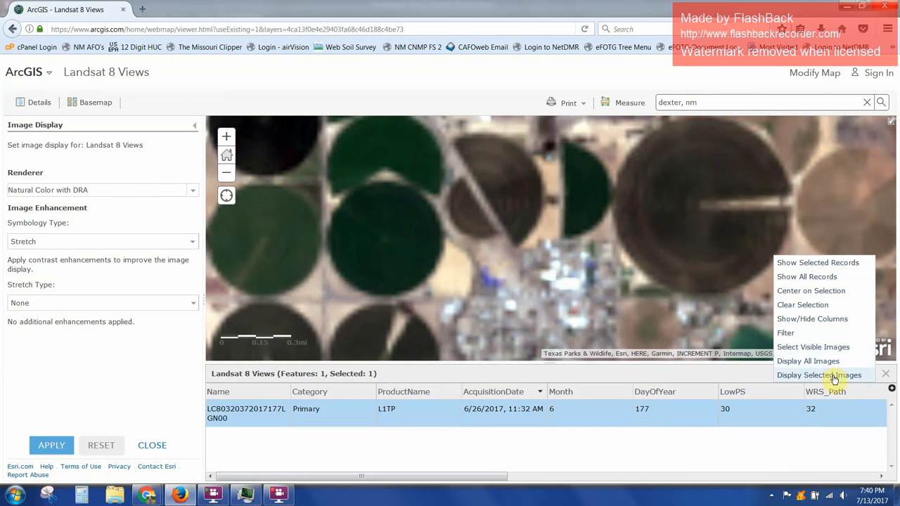
{"action": "left_click", "coordinate": [811, 264]}
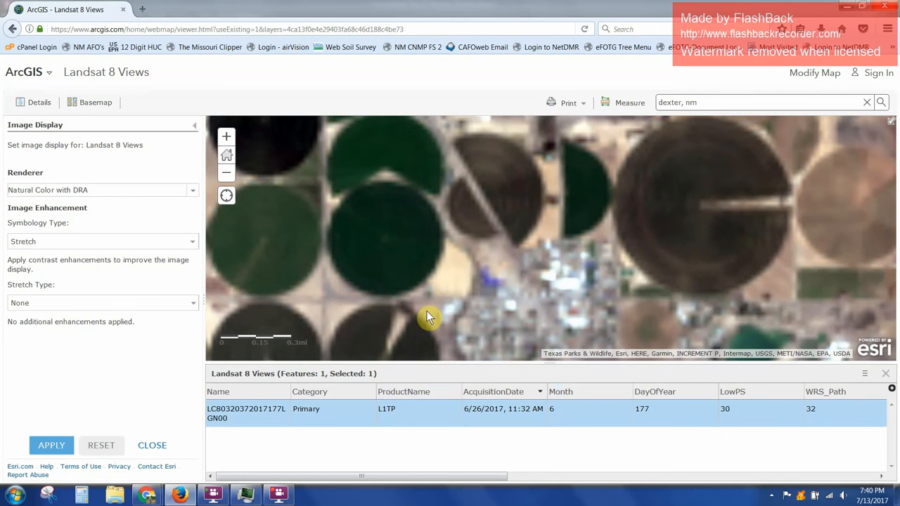
{"action": "left_click", "coordinate": [478, 281]}
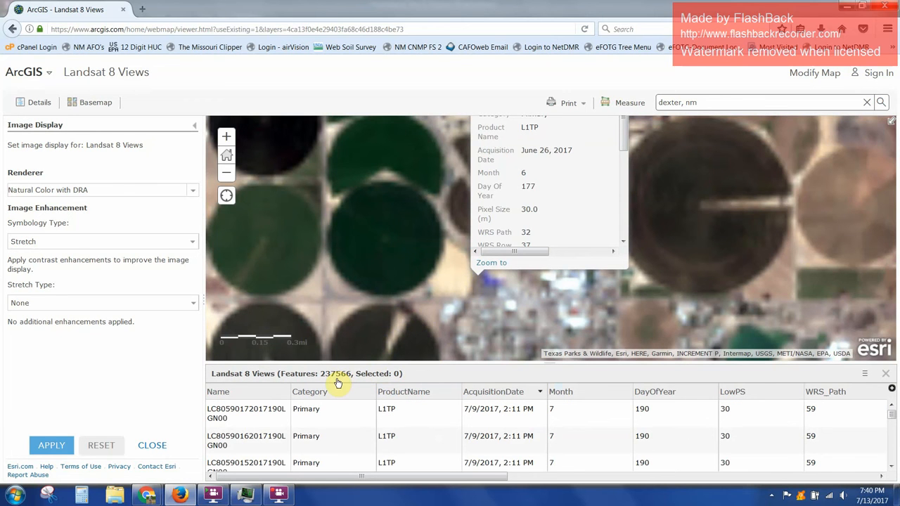
{"action": "left_click", "coordinate": [440, 296]}
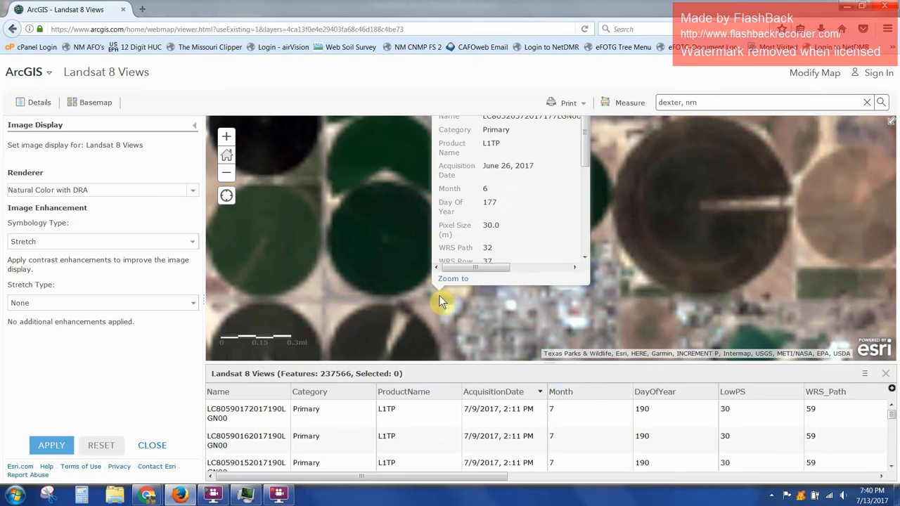
Select all images visible in the map view, list only their records, and select the one acquired 6/26/2017.
{"action": "left_click", "coordinate": [863, 373]}
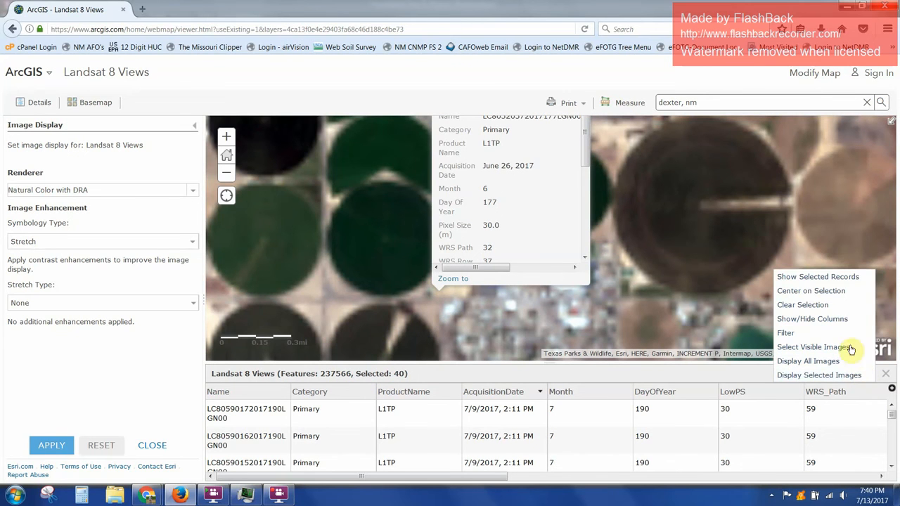
{"action": "left_click", "coordinate": [825, 281]}
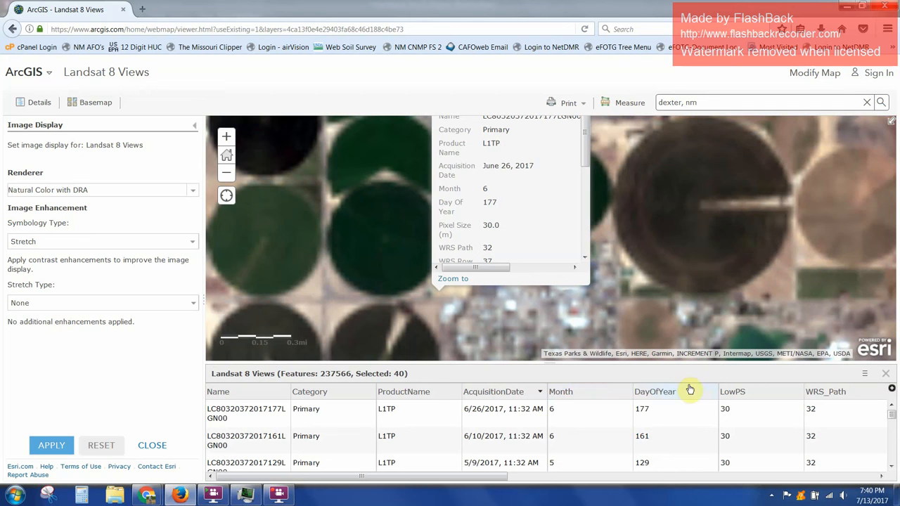
{"action": "left_click", "coordinate": [482, 419]}
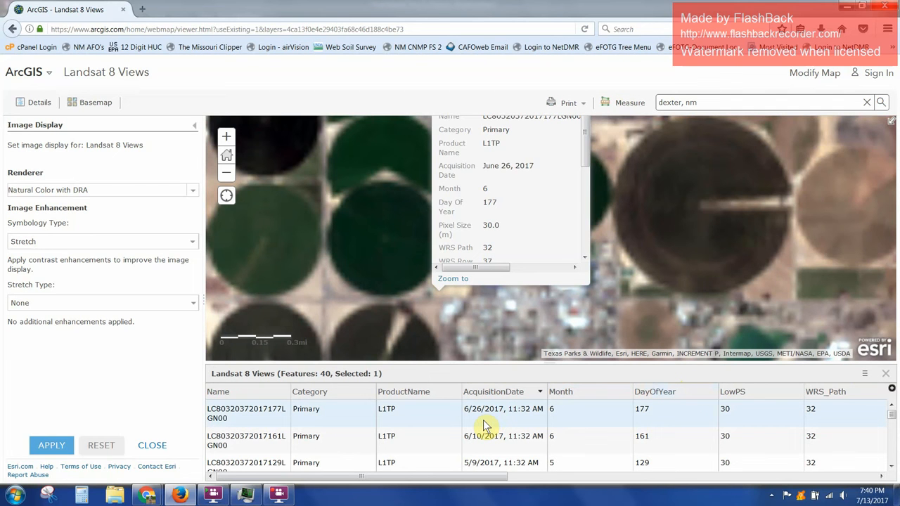
{"action": "left_click", "coordinate": [866, 373]}
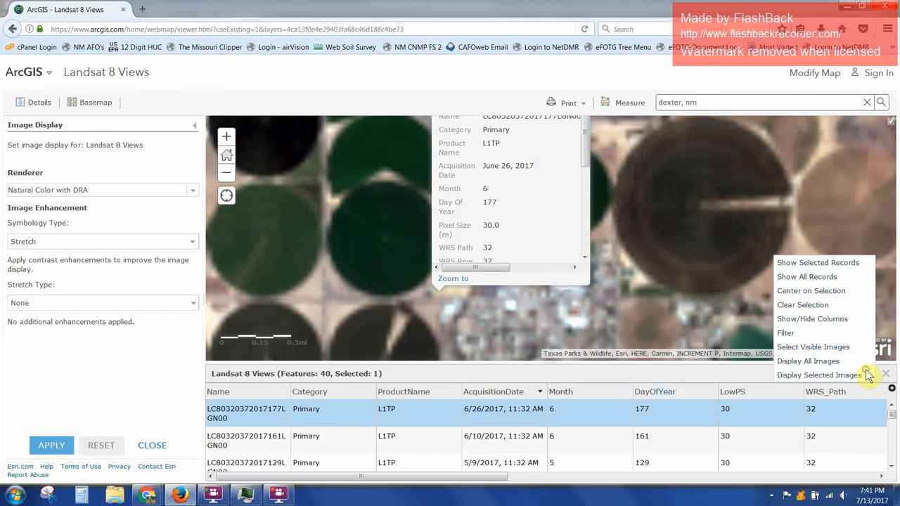
{"action": "left_click", "coordinate": [720, 378]}
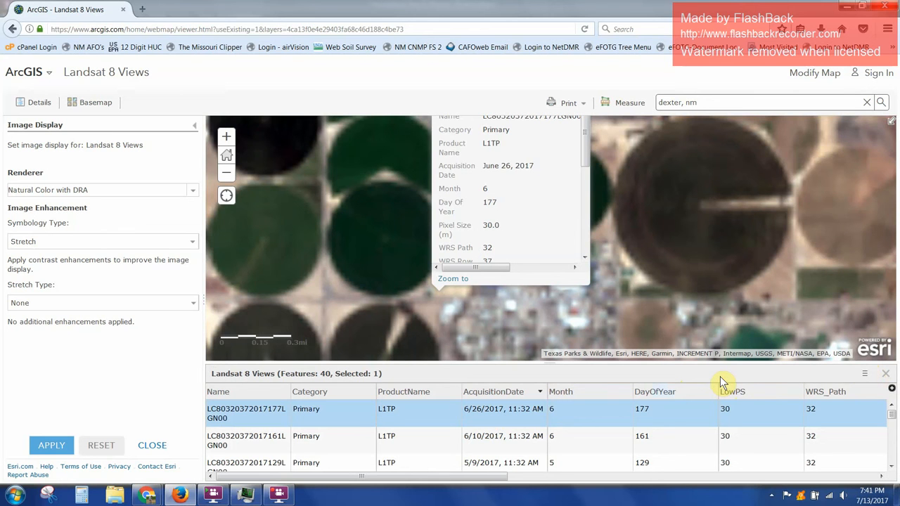